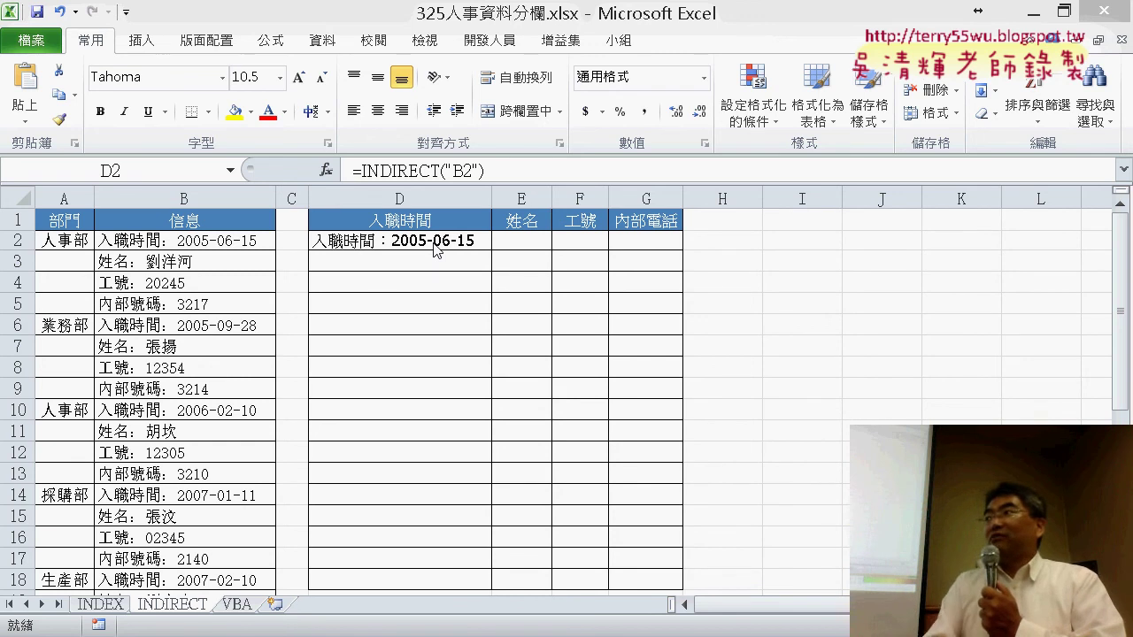
# Show the INDEX sheet's finished hire date, name, ID and extension table, then bring up the PowerPoint lecture slides.
pyautogui.click(98, 606)
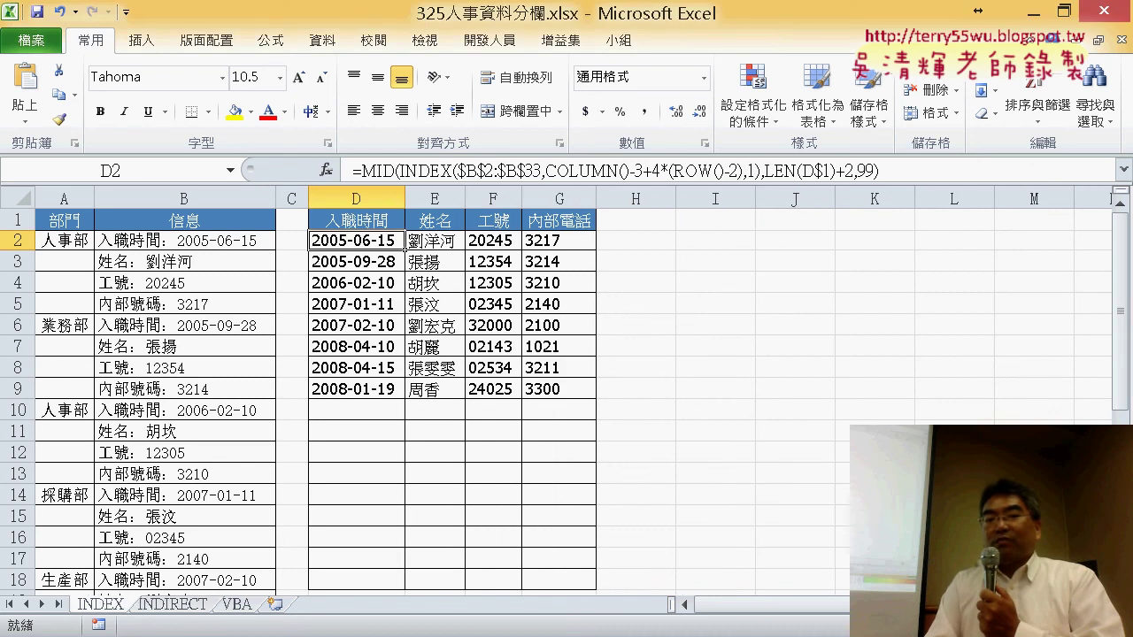
pyautogui.hotkey('alt', 'Tab')
# Browse slides 122–124 on splitting personnel data, then minimize PowerPoint to get back to Excel.
pyautogui.scroll(6, 673, 412)
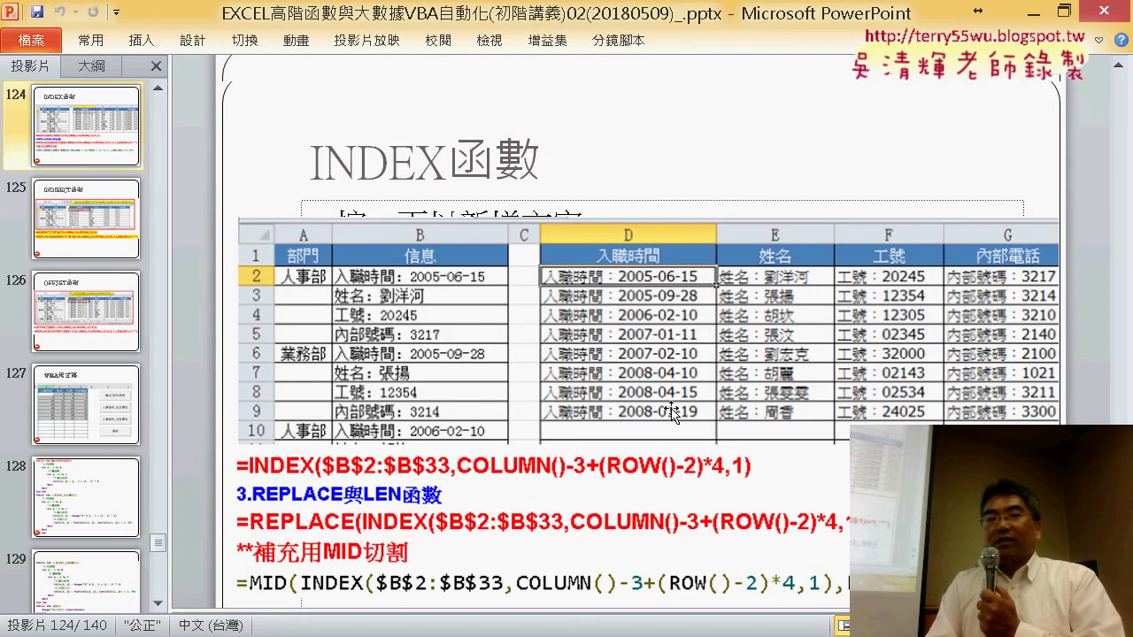
pyautogui.scroll(-2, 672, 412)
pyautogui.scroll(-1, 672, 412)
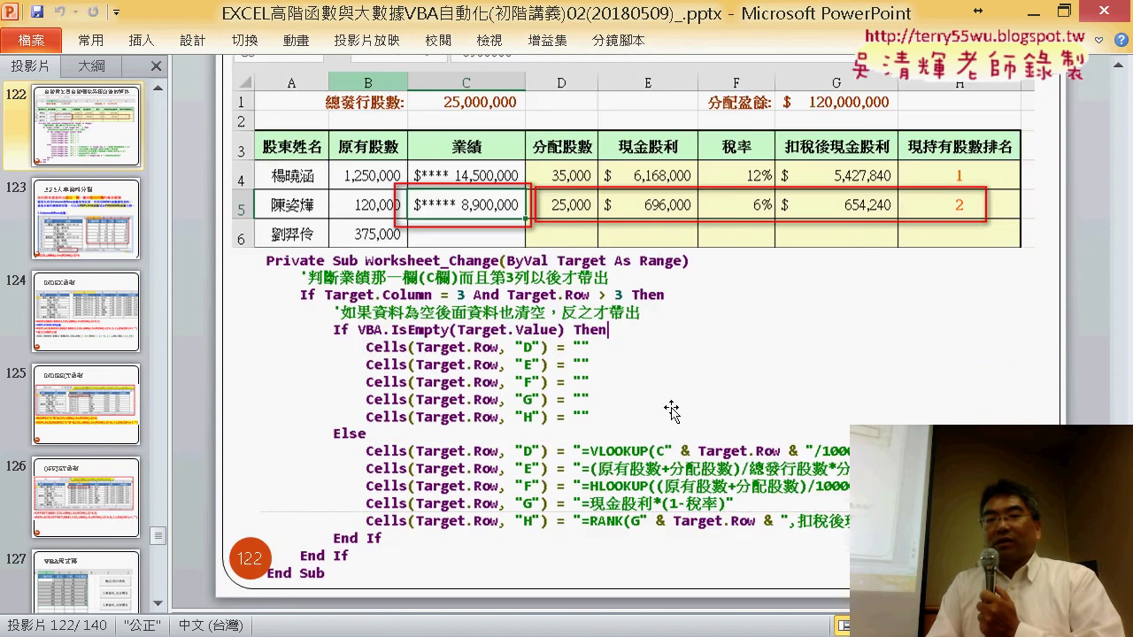
pyautogui.scroll(-1, 670, 407)
pyautogui.scroll(-1, 672, 412)
pyautogui.scroll(-1, 673, 412)
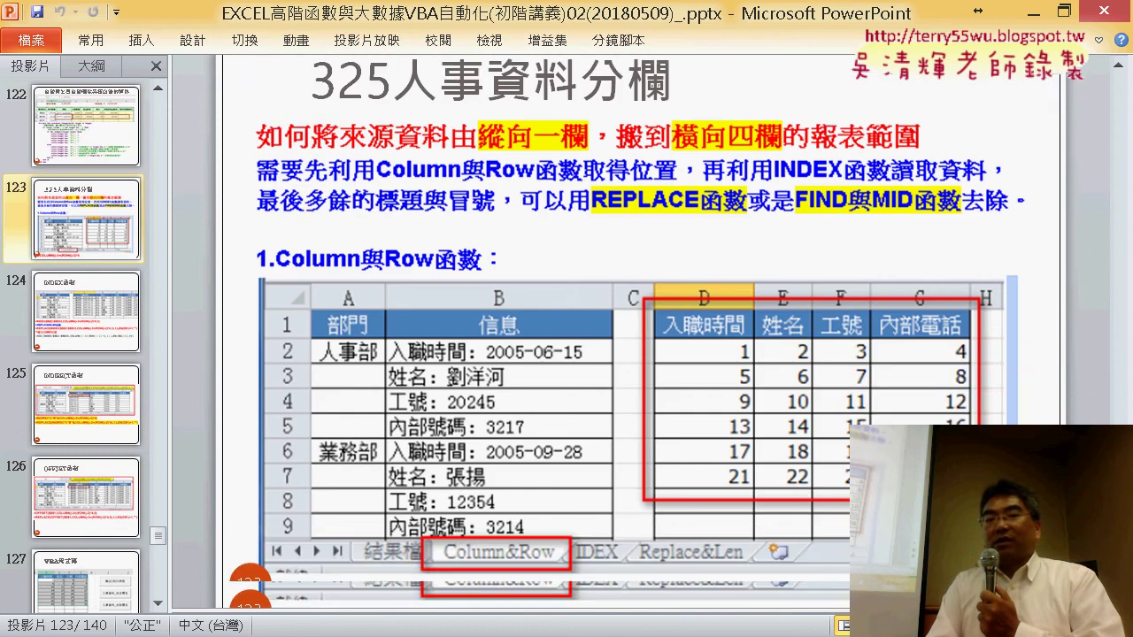
pyautogui.scroll(-1, 672, 412)
pyautogui.scroll(-1, 367, 473)
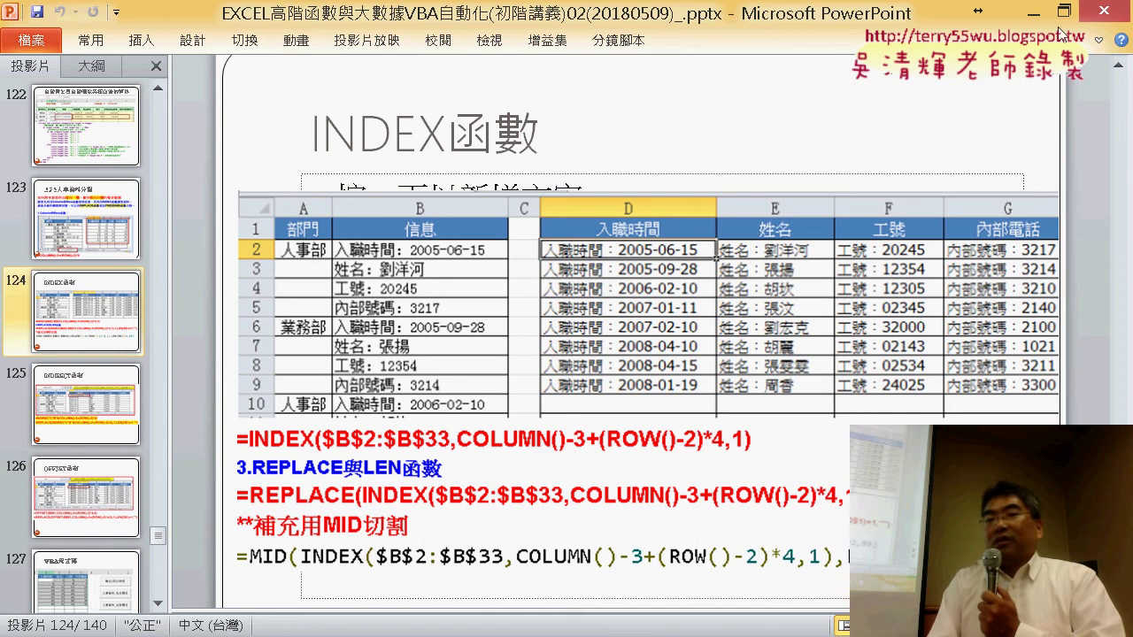
pyautogui.click(1033, 13)
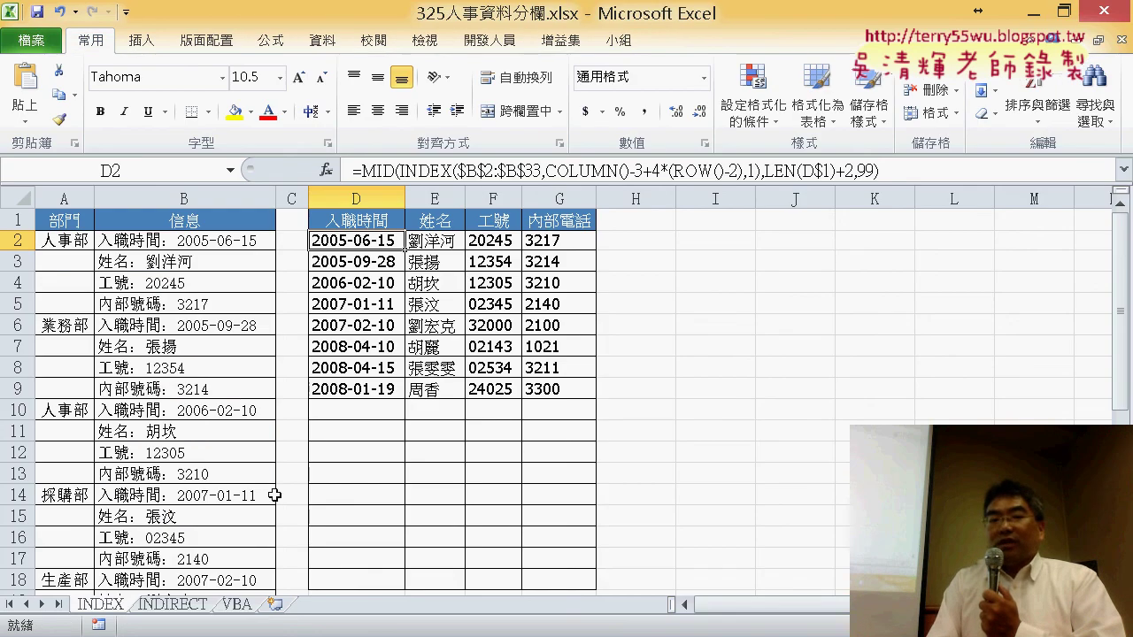
# Clear D2 on the INDIRECT sheet and mark the COLUMN/ROW part of the INDEX sheet's D2 formula.
pyautogui.click(170, 605)
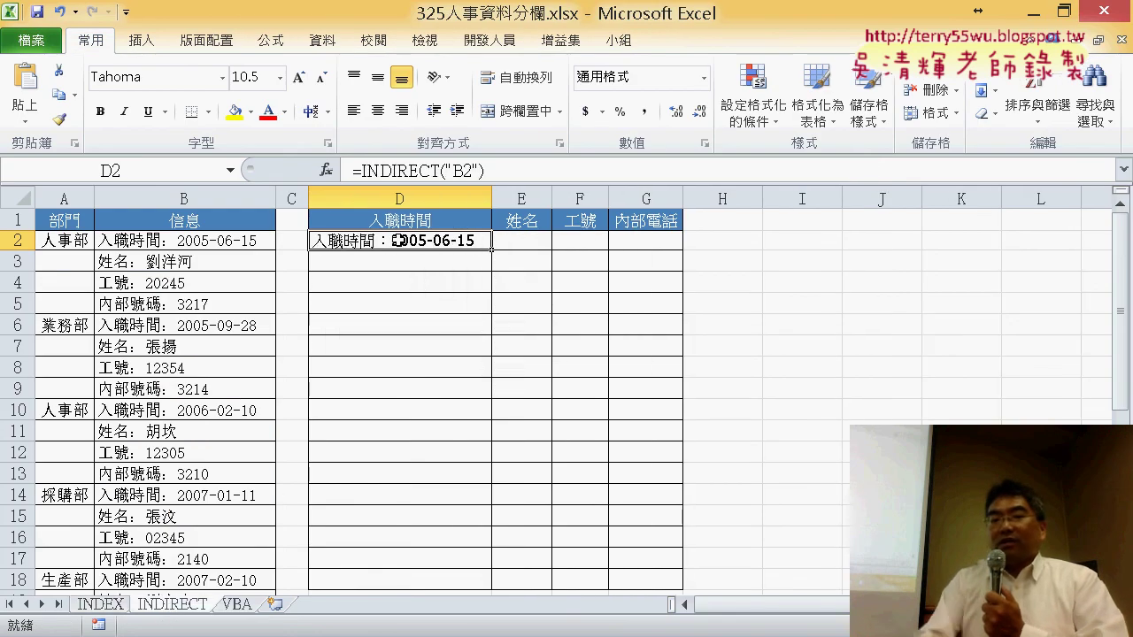
pyautogui.press('Delete')
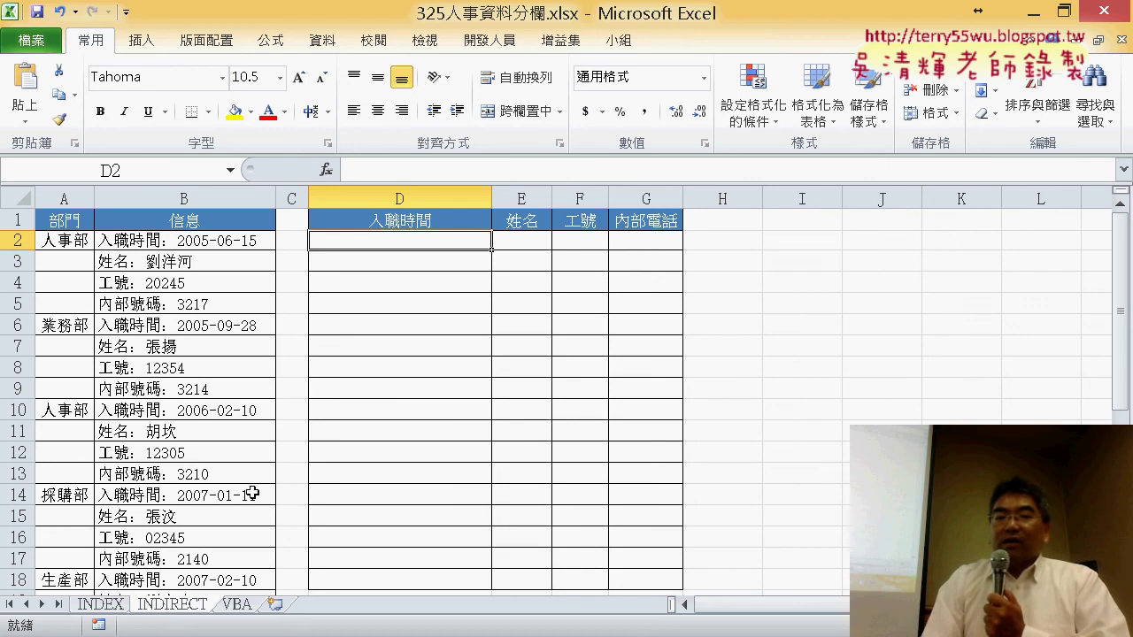
pyautogui.click(89, 609)
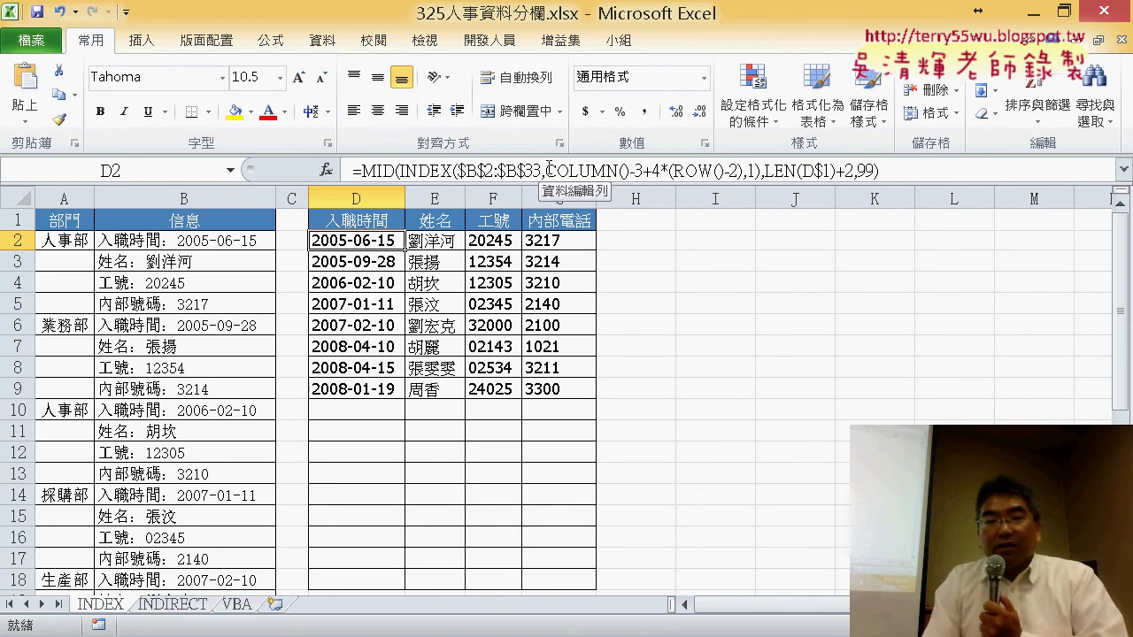
pyautogui.moveTo(546, 169); pyautogui.dragTo(701, 170)
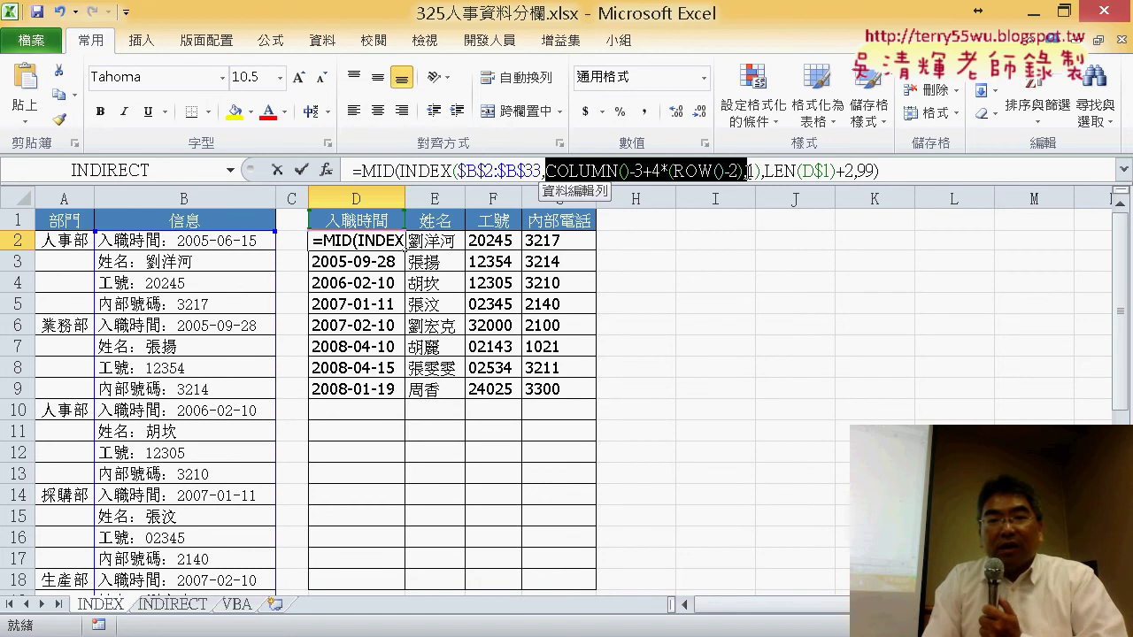
pyautogui.moveTo(748, 170); pyautogui.dragTo(750, 170)
pyautogui.hotkey('ctrl', 'c')
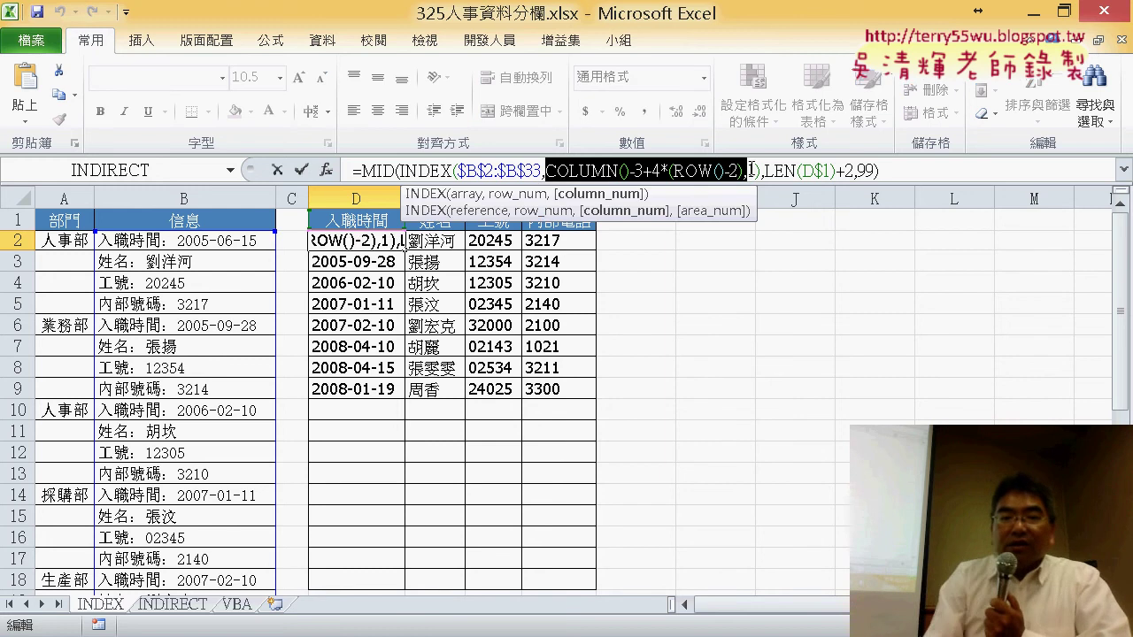
pyautogui.click(277, 170)
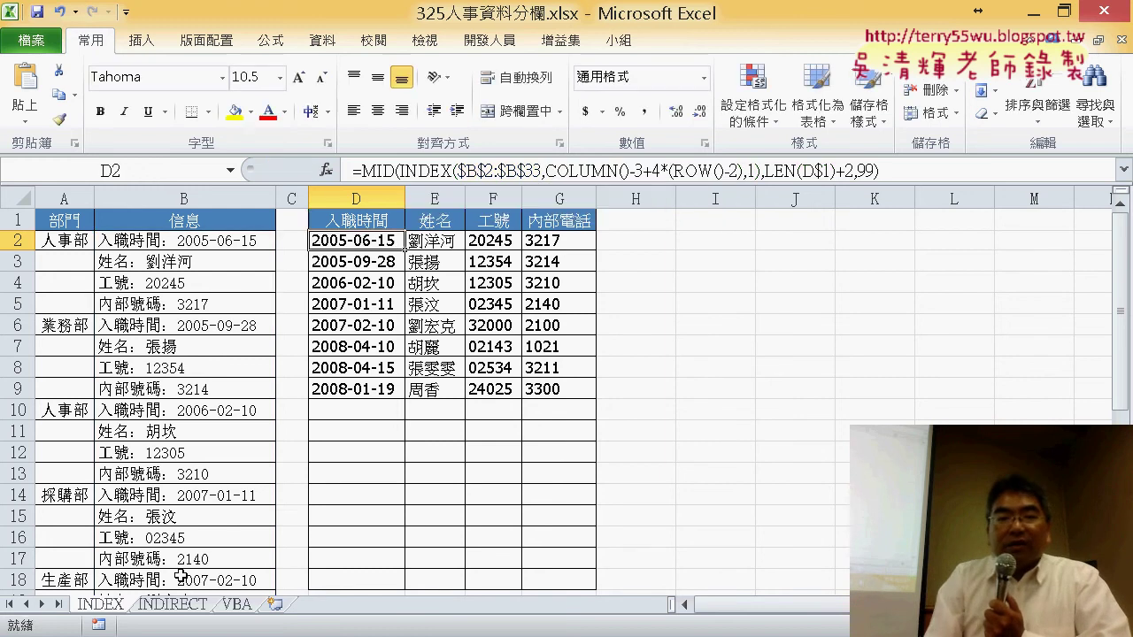
# Begin a new formula with = in D2 of the INDIRECT sheet.
pyautogui.click(175, 606)
pyautogui.click(386, 172)
pyautogui.write('=')
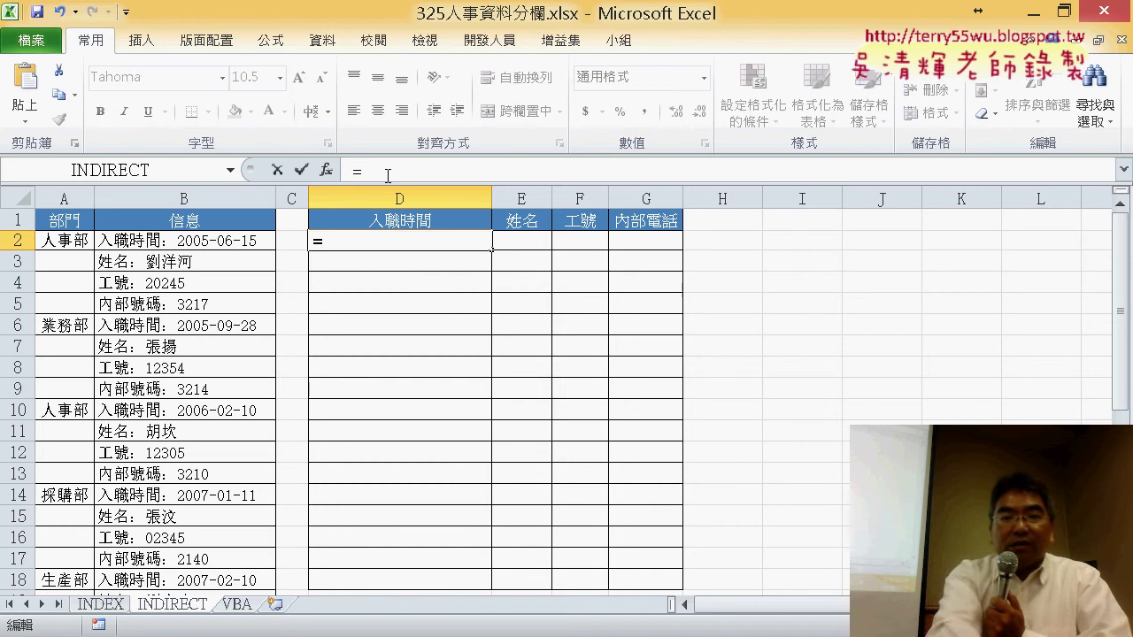
# Enter =COLUMN()-2+4*(ROW()-2) in D2, correcting the offset from 3 to 2.
pyautogui.hotkey('ctrl', 'v')
pyautogui.press('BackSpace')
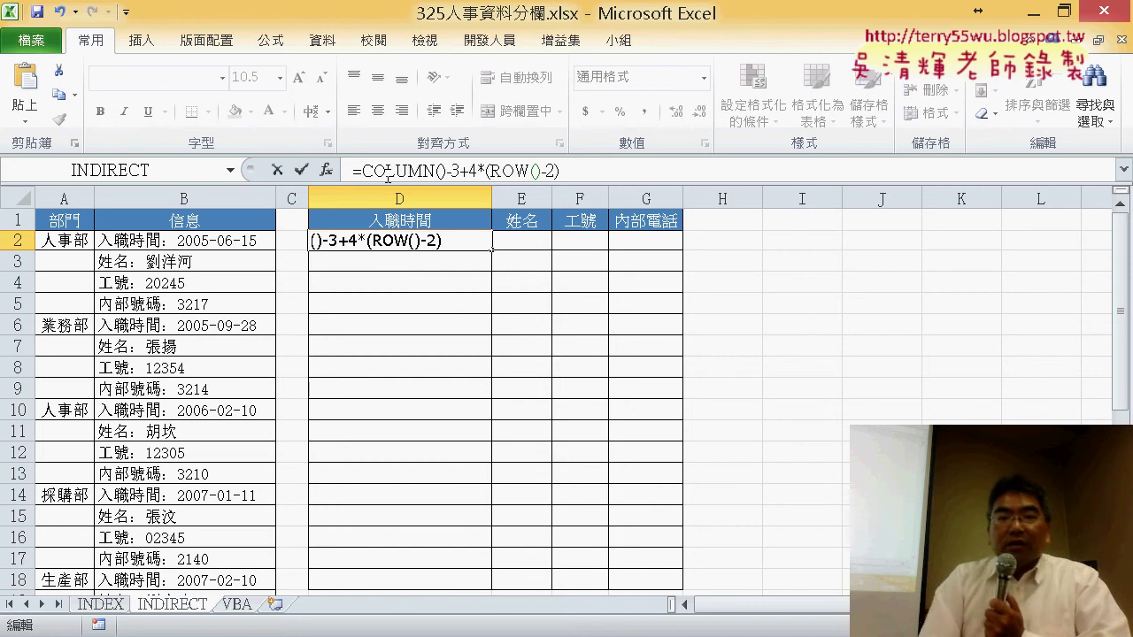
pyautogui.click(302, 175)
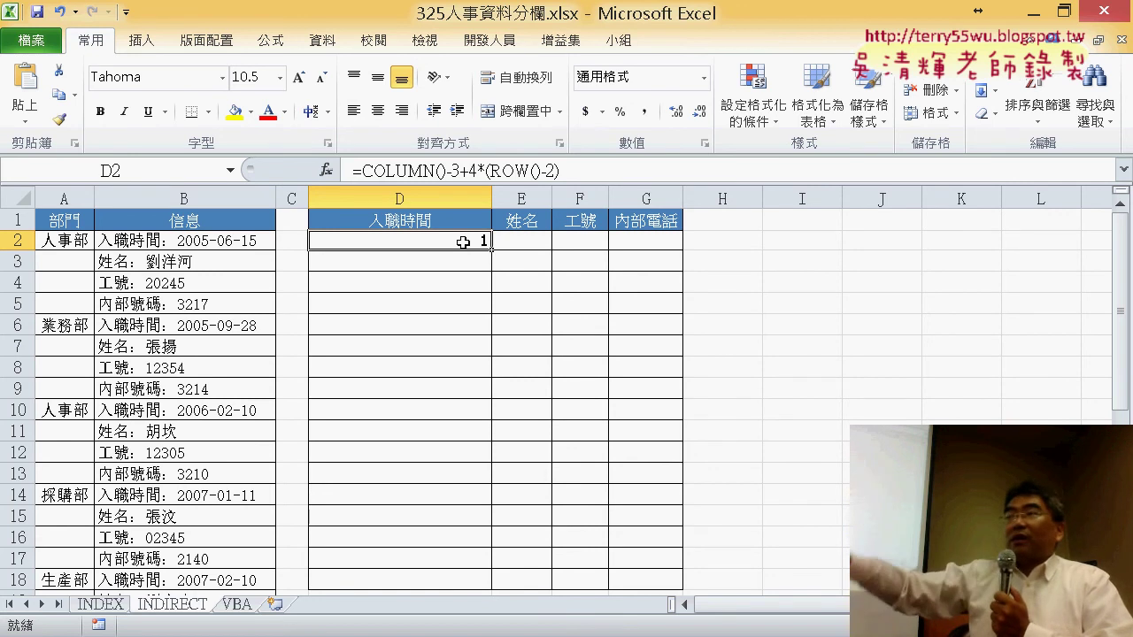
pyautogui.click(452, 168)
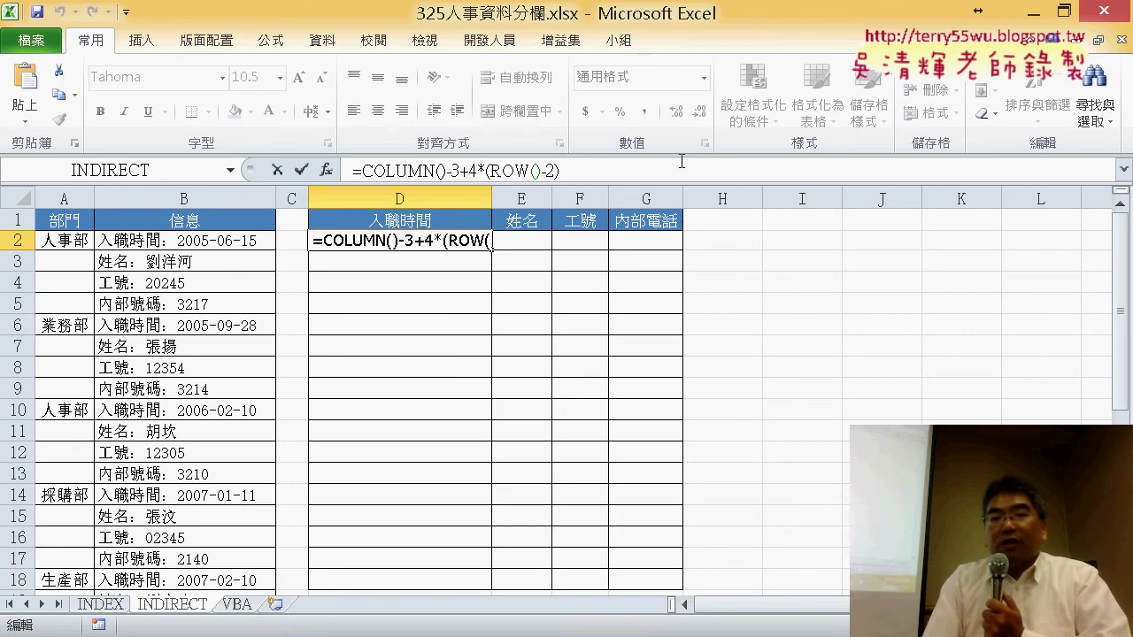
pyautogui.press('Delete')
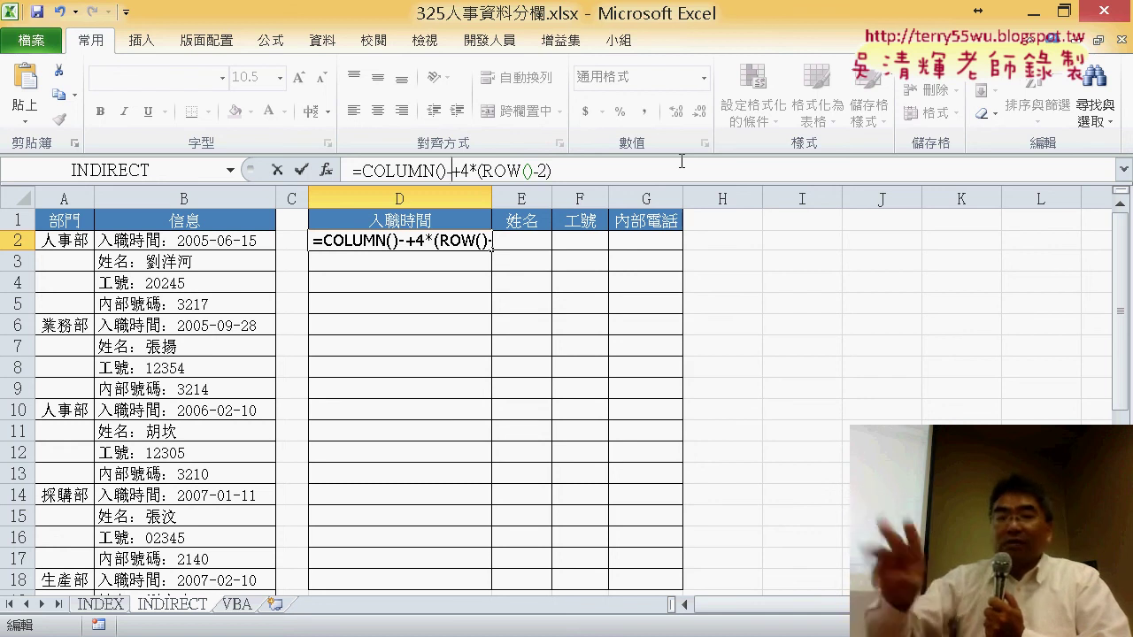
pyautogui.write('2')
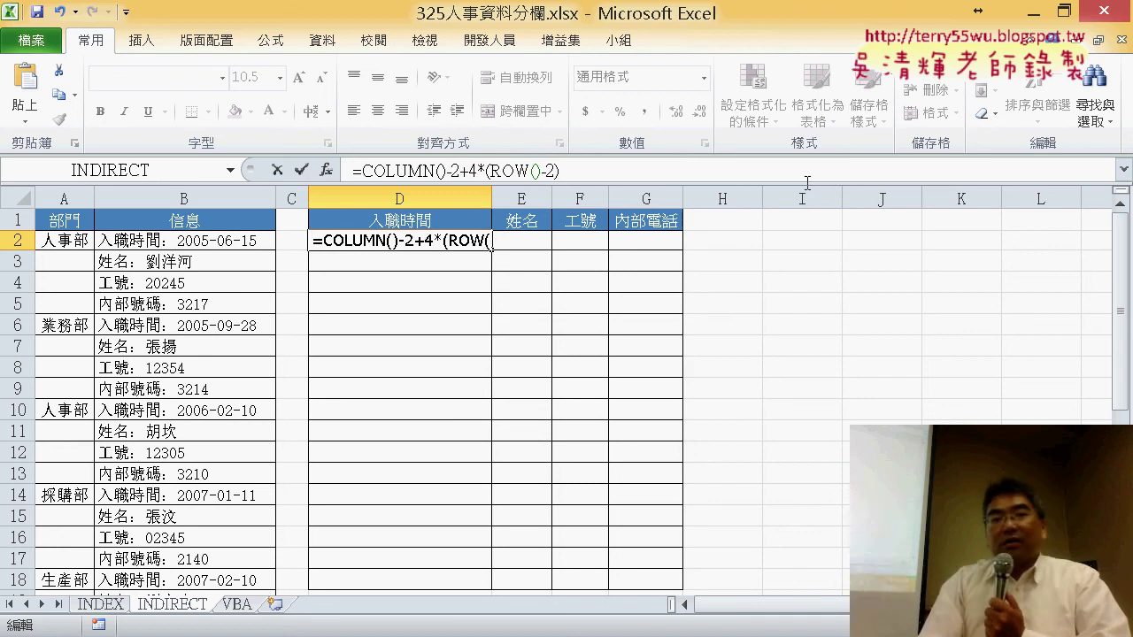
pyautogui.click(302, 169)
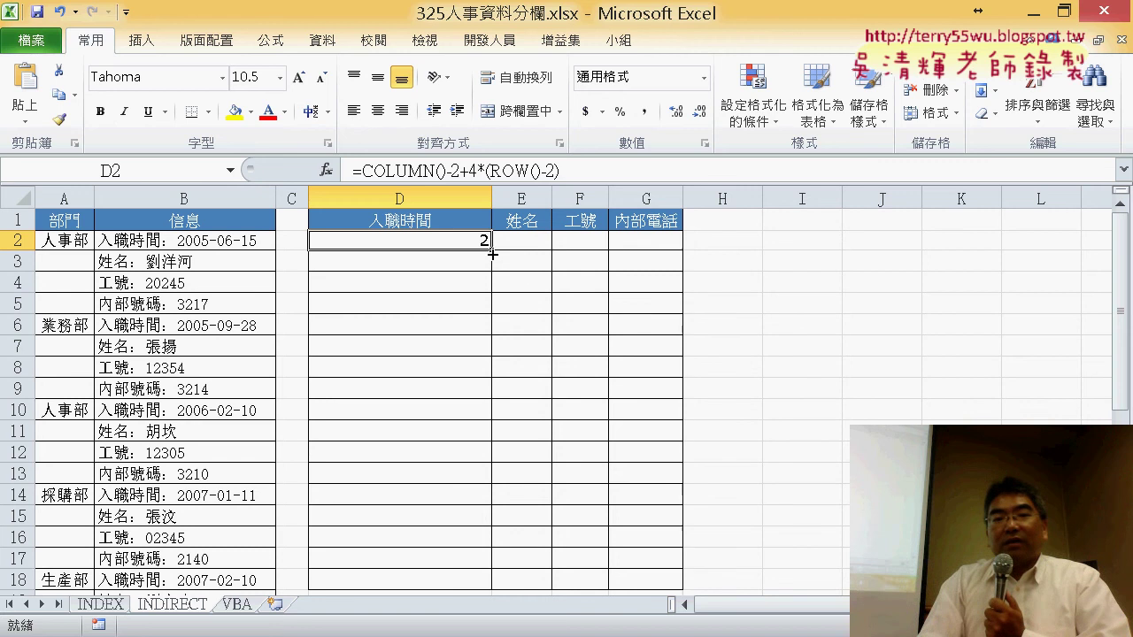
# Fill the formula across D2:G9 to produce index numbers 2 through 33.
pyautogui.moveTo(492, 254); pyautogui.dragTo(598, 253)
pyautogui.moveTo(683, 242); pyautogui.dragTo(685, 397)
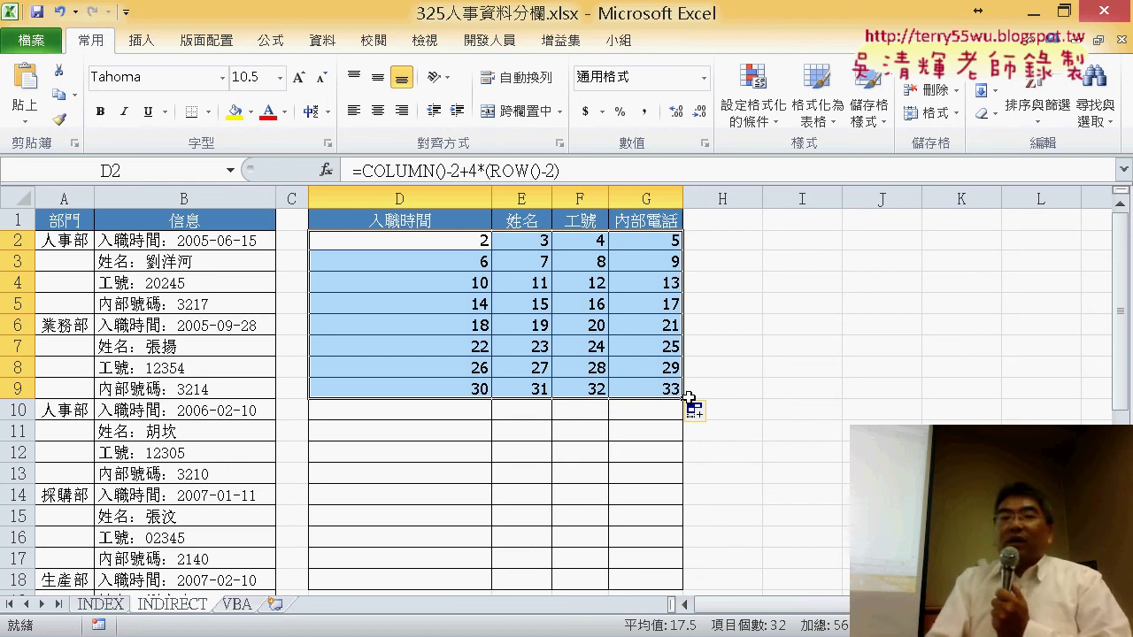
pyautogui.click(456, 245)
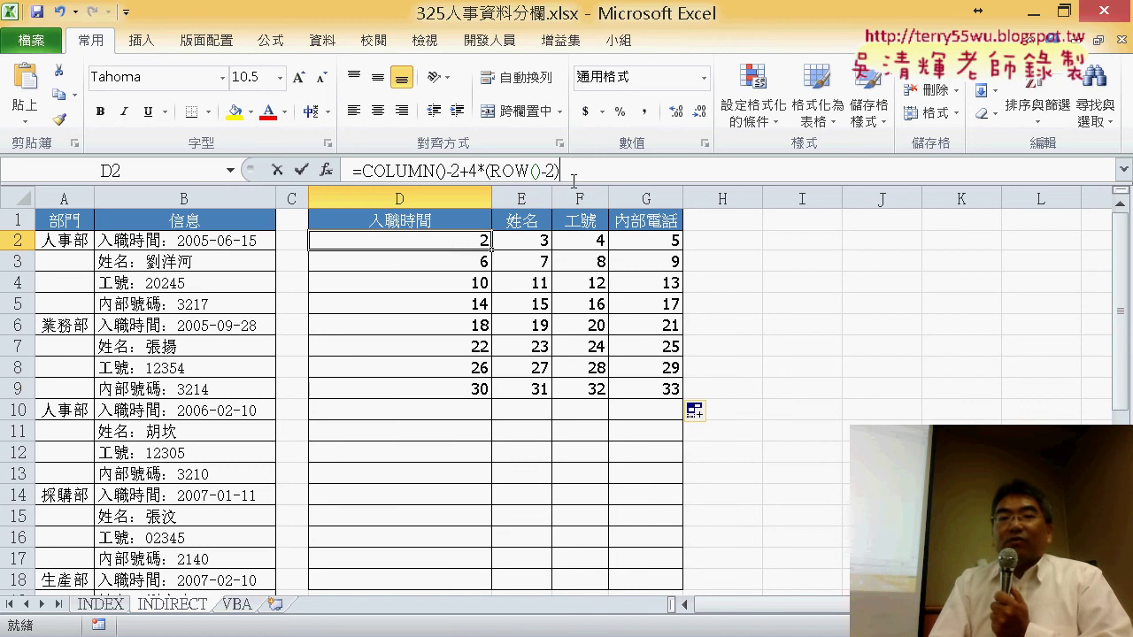
# Cut the position expression out of D2's formula and start an INDIRECT function from recently used functions.
pyautogui.click(366, 173)
pyautogui.hotkey('shift', 'End')
pyautogui.rightClick(366, 173)
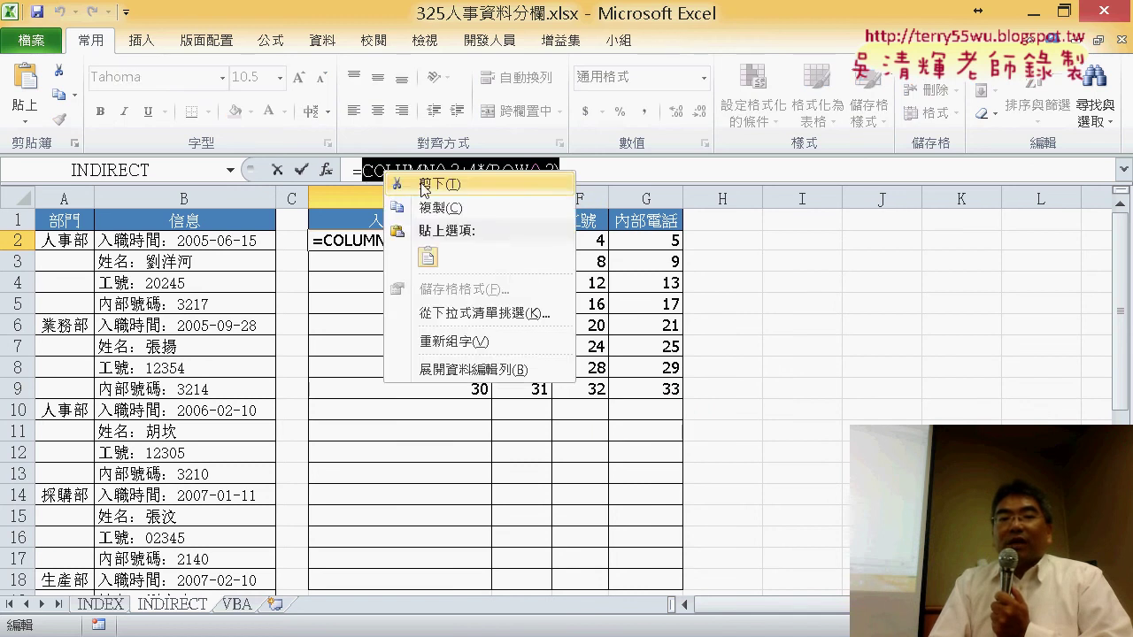
pyautogui.click(424, 186)
pyautogui.click(326, 169)
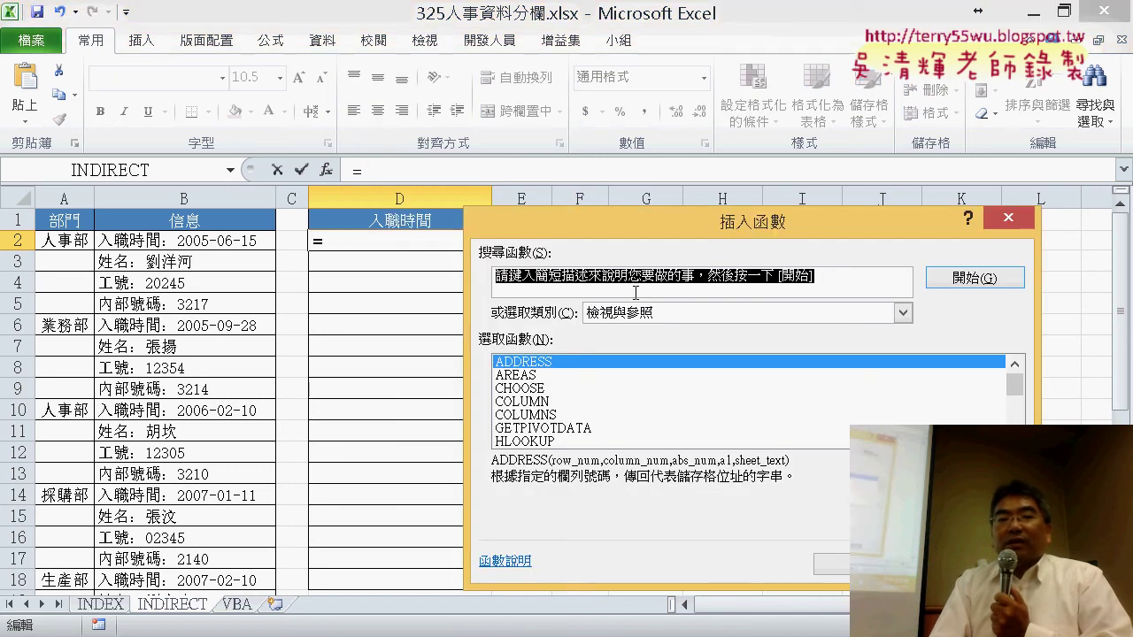
pyautogui.click(654, 312)
pyautogui.click(656, 331)
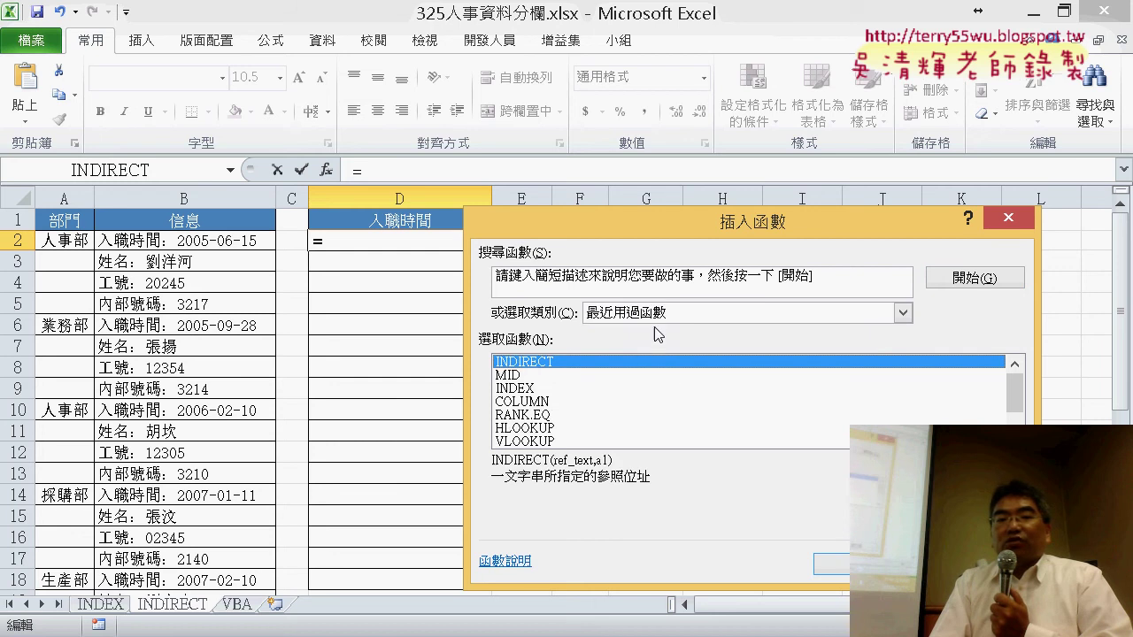
pyautogui.doubleClick(533, 363)
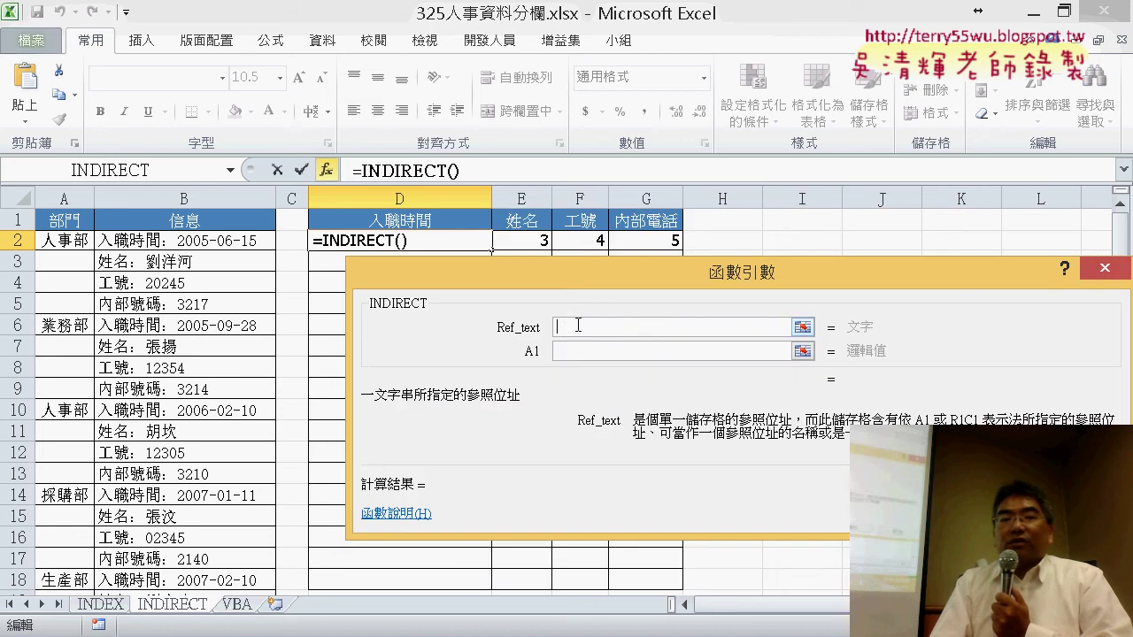
# Set INDIRECT's Ref_text to "B"&COLUMN()-2+4*(ROW()-2) and confirm the formula in D2.
pyautogui.write('"')
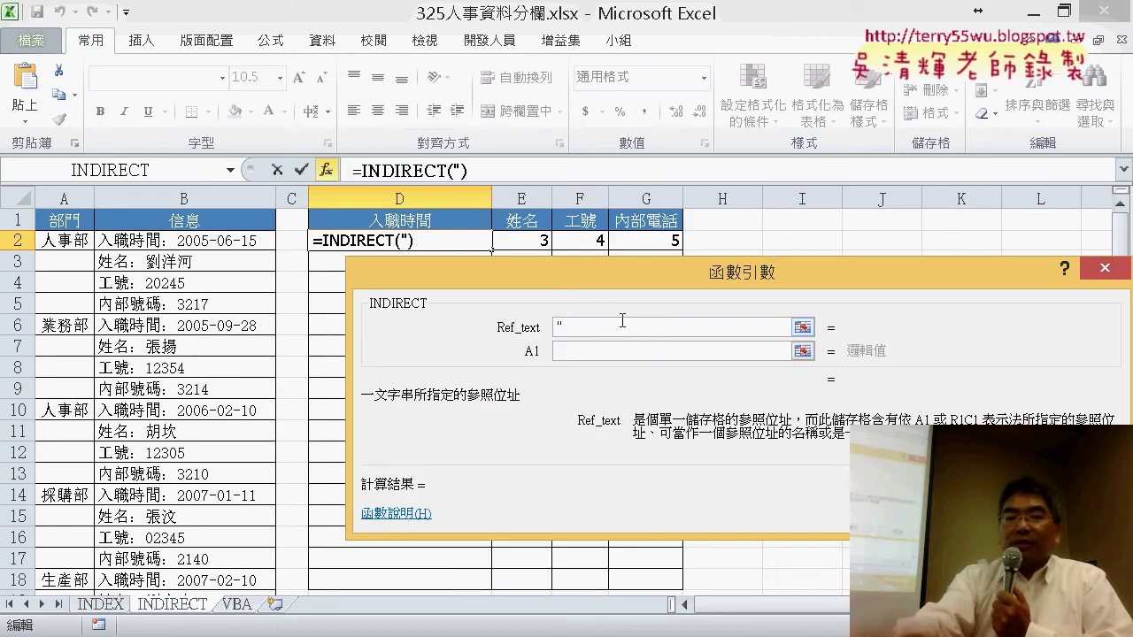
pyautogui.write('B')
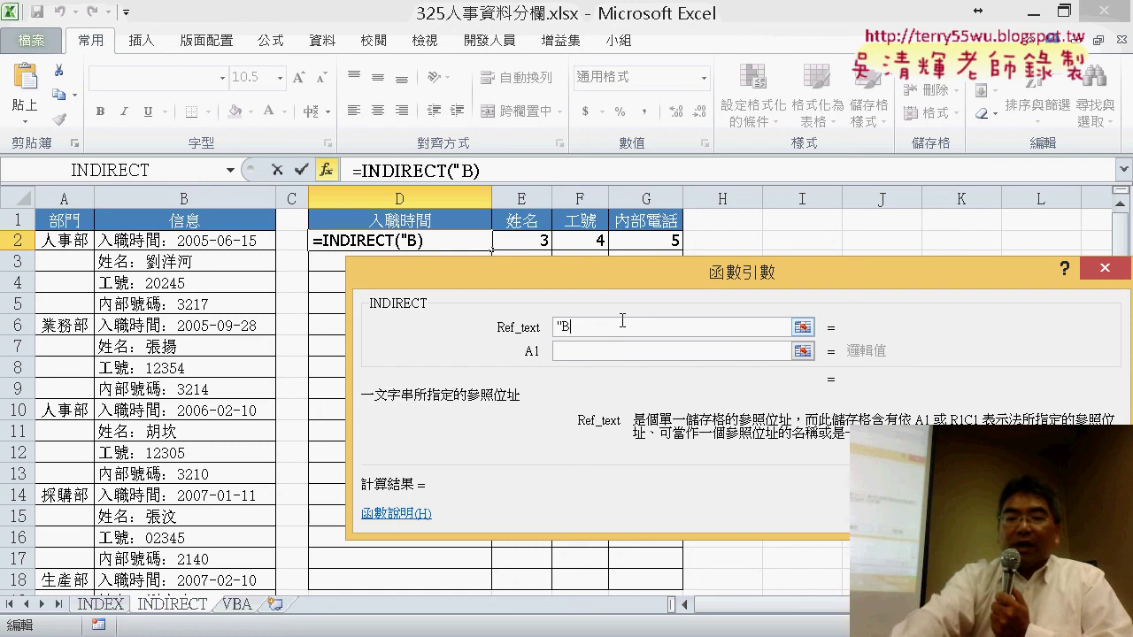
pyautogui.write('+D2:D20"')
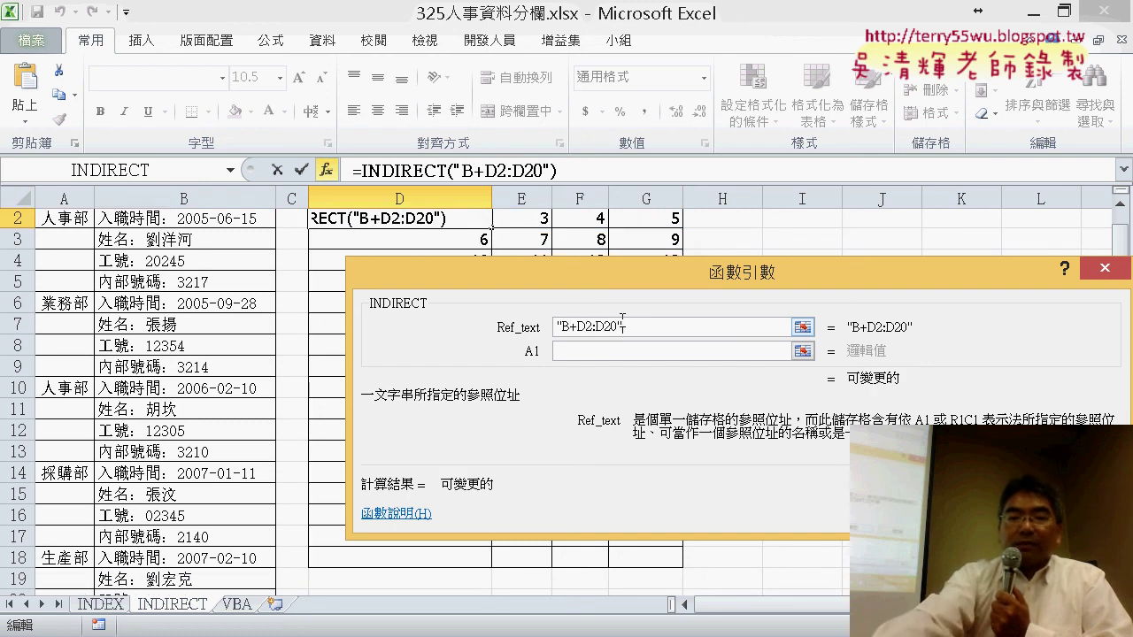
pyautogui.press('BackSpace')
pyautogui.press('BackSpace')
pyautogui.press('BackSpace')
pyautogui.press('BackSpace')
pyautogui.press('BackSpace')
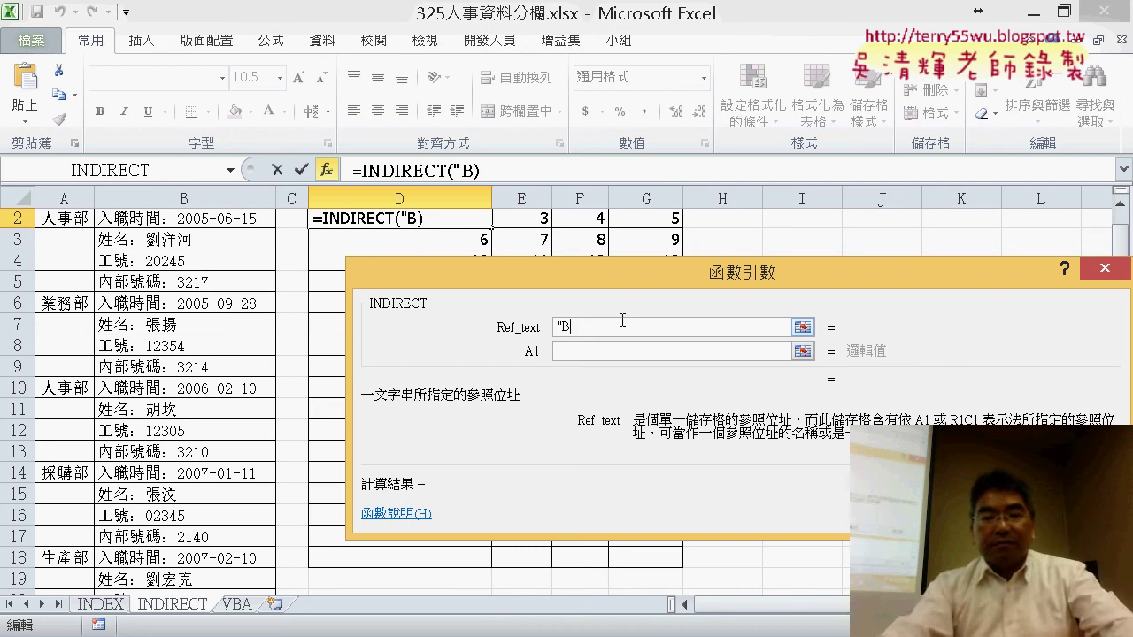
pyautogui.write('"')
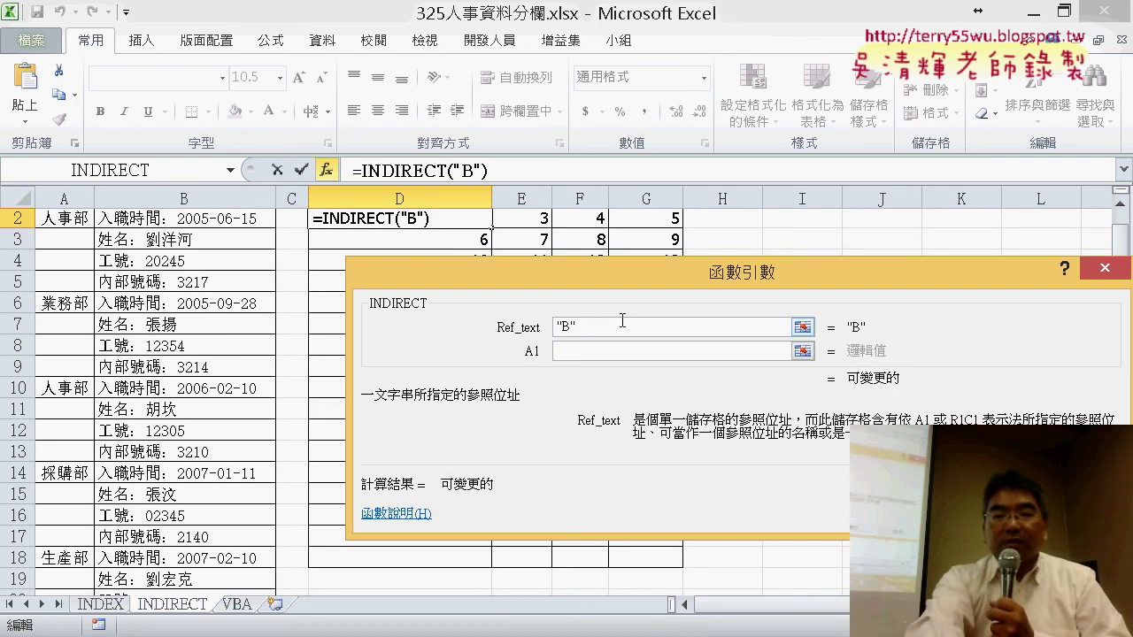
pyautogui.write('&')
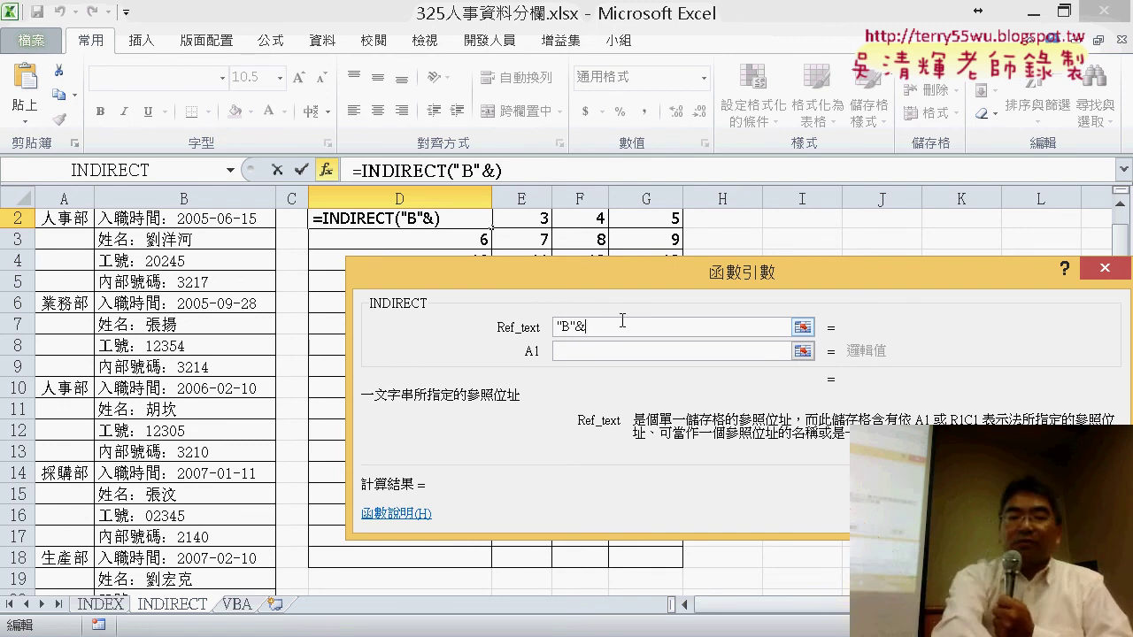
pyautogui.hotkey('ctrl', 'v')
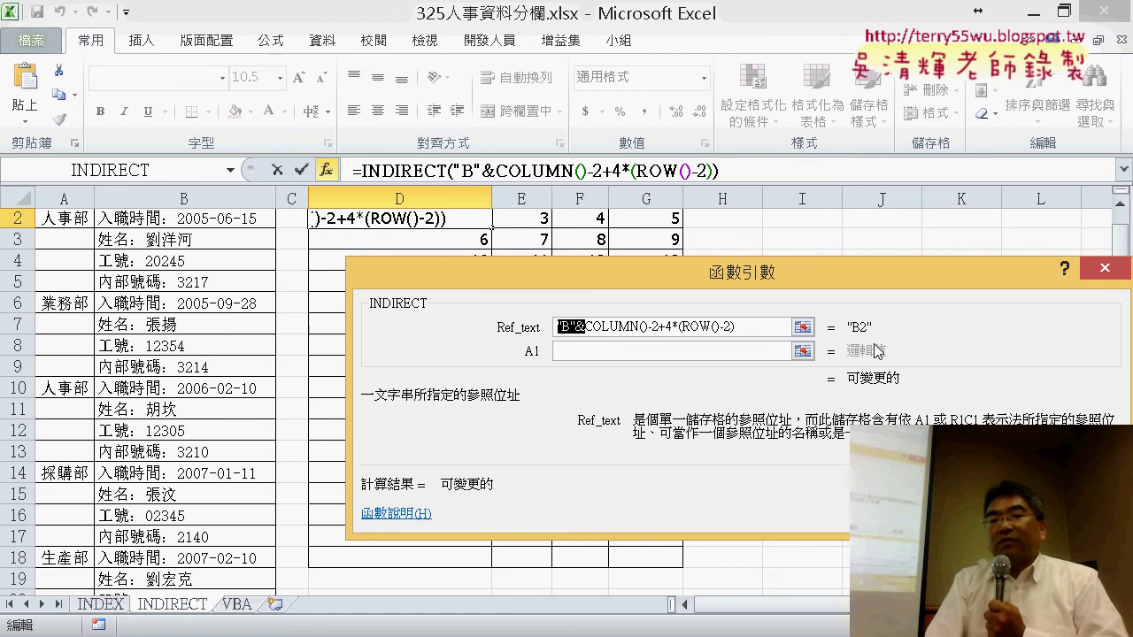
pyautogui.moveTo(735, 326); pyautogui.dragTo(591, 326)
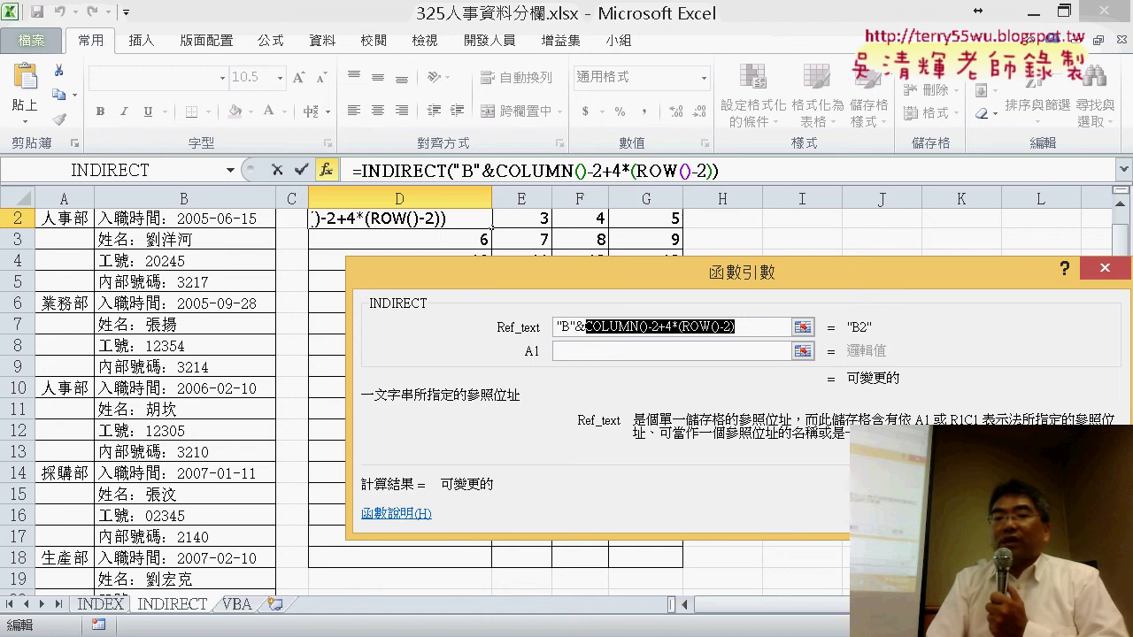
pyautogui.press('Return')
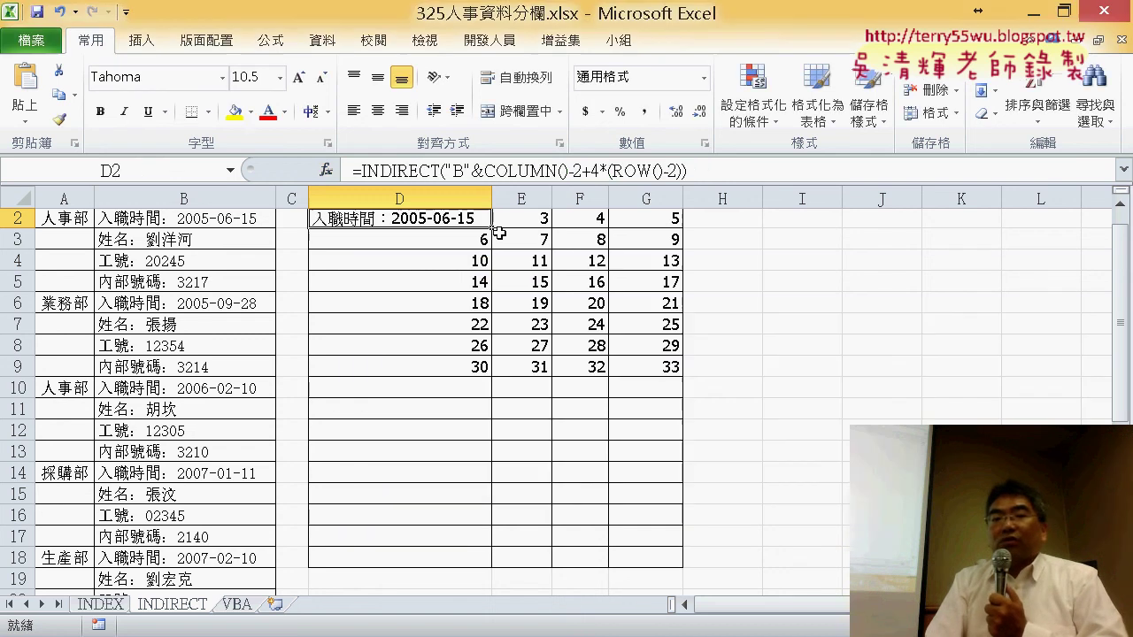
# Fill the INDIRECT formula through D2:G9 and auto-fit columns D to G.
pyautogui.moveTo(493, 230)
pyautogui.mouseDown()
pyautogui.moveTo(682, 229)
pyautogui.moveTo(684, 375)
pyautogui.mouseUp()
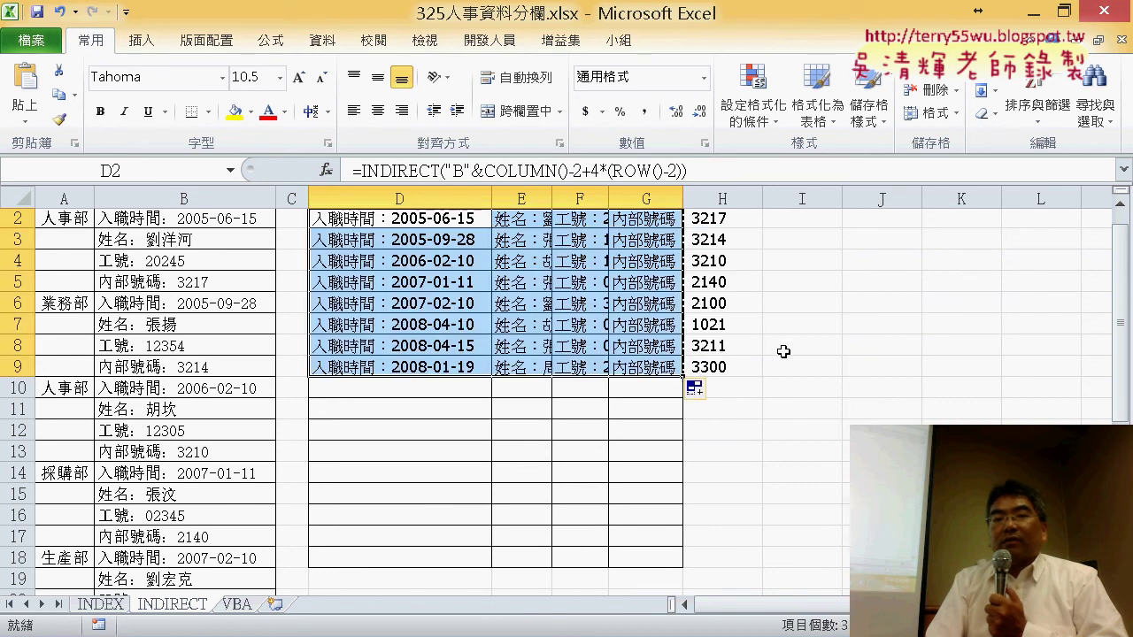
pyautogui.hotkey('ctrl', 'space')
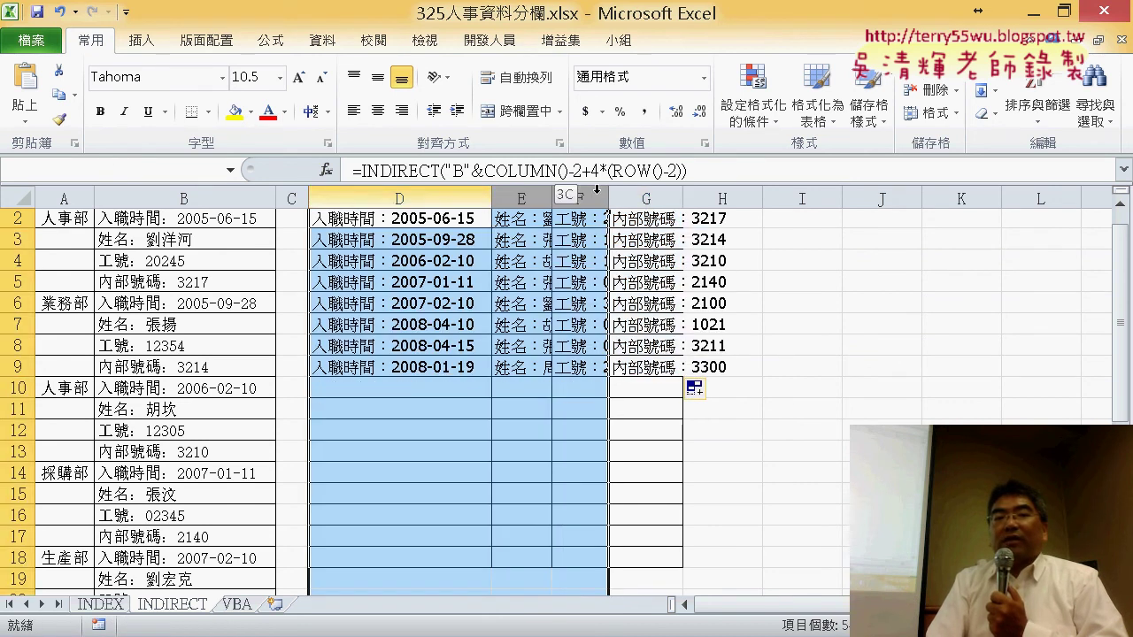
pyautogui.doubleClick(486, 196)
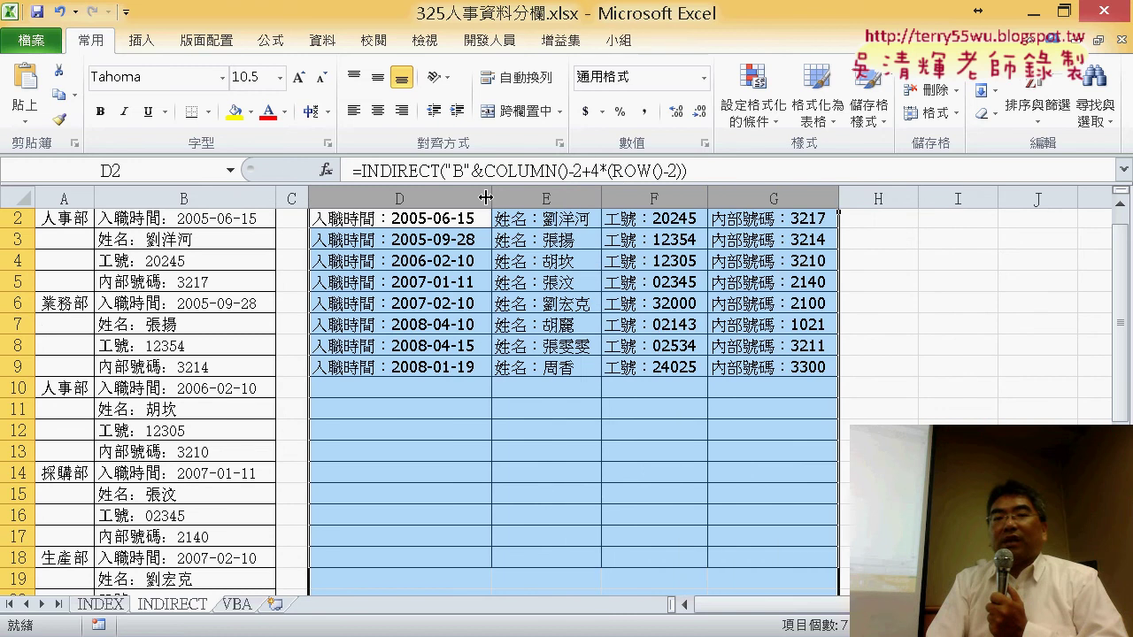
pyautogui.scroll(1, 504, 334)
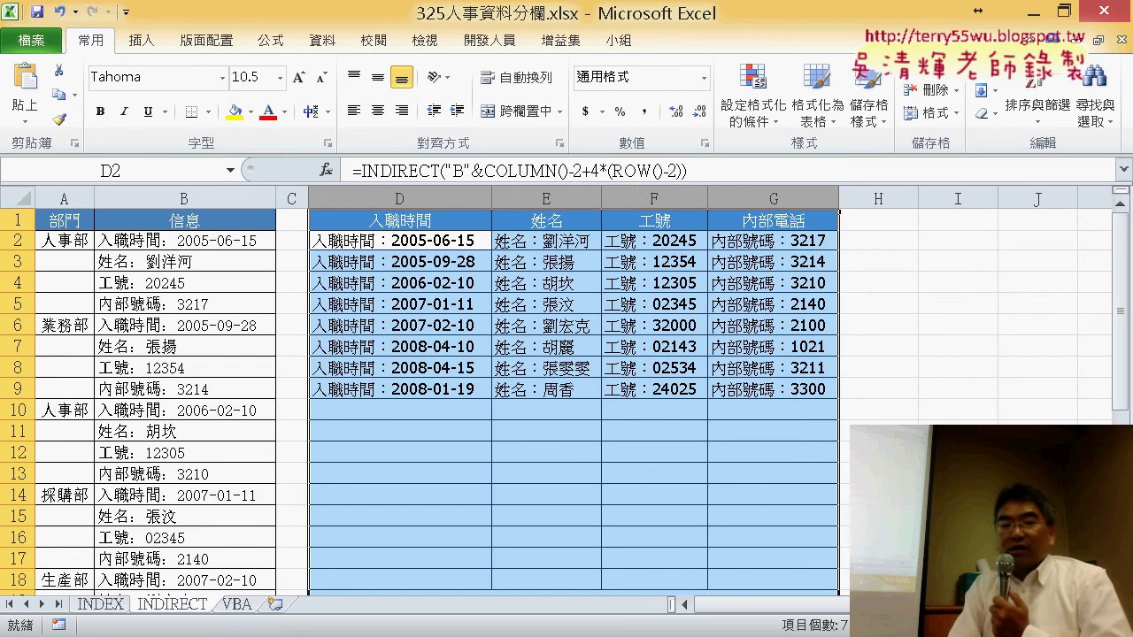
pyautogui.hotkey('alt', 'Tab')
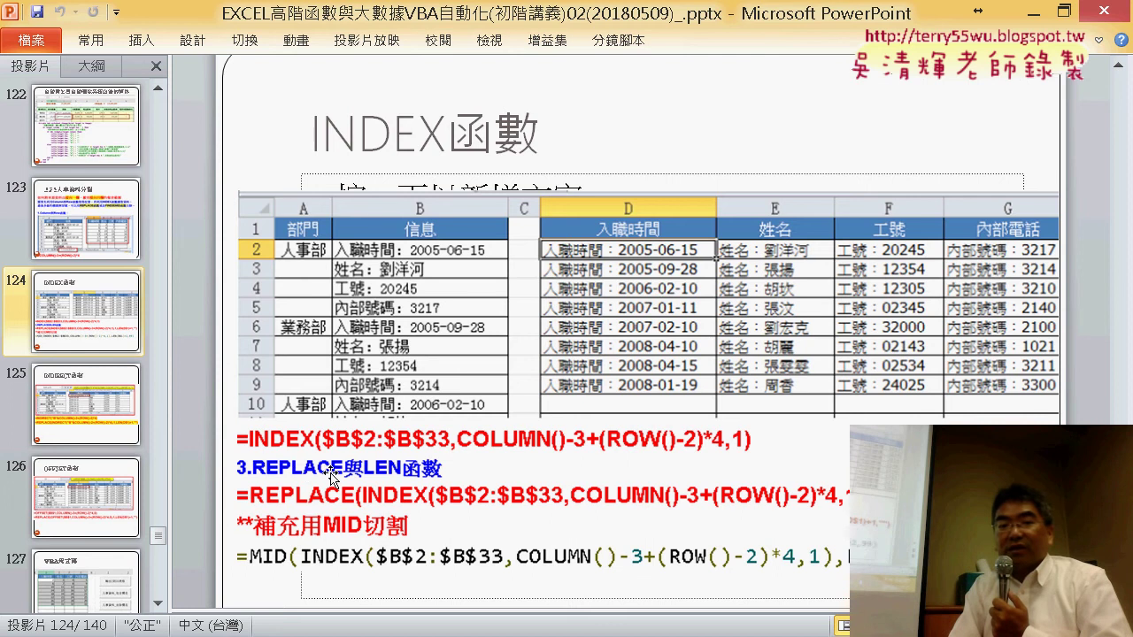
# Scroll to slide 125, 'INDIRECT函數', to view the REPLACE formula, then return to Excel.
pyautogui.scroll(-1, 398, 491)
pyautogui.scroll(-1, 403, 530)
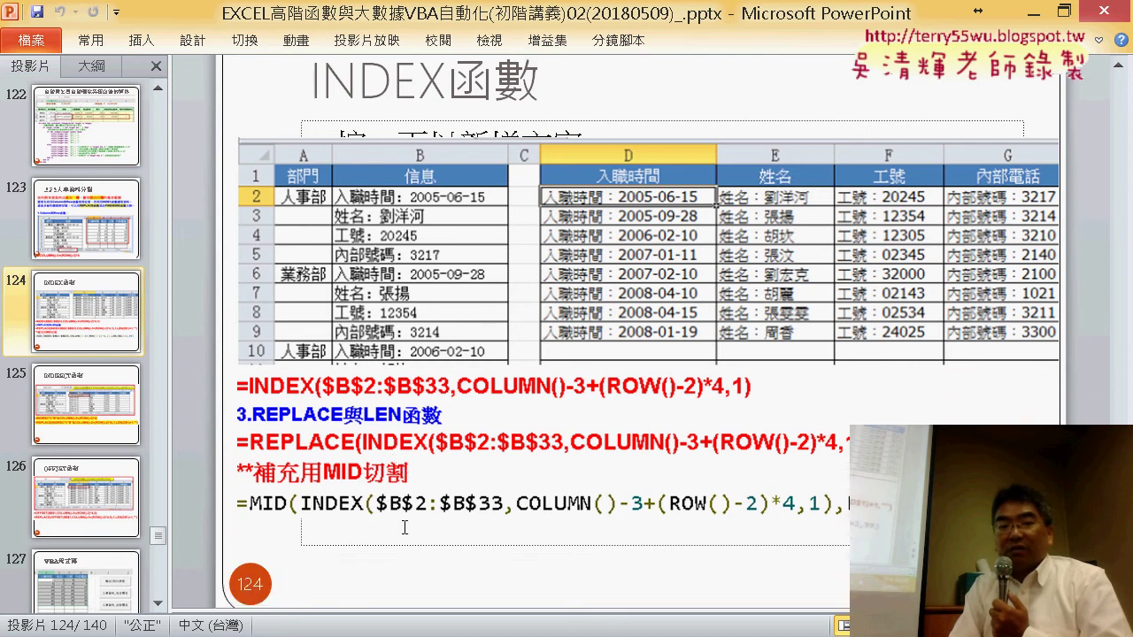
pyautogui.scroll(-1, 402, 529)
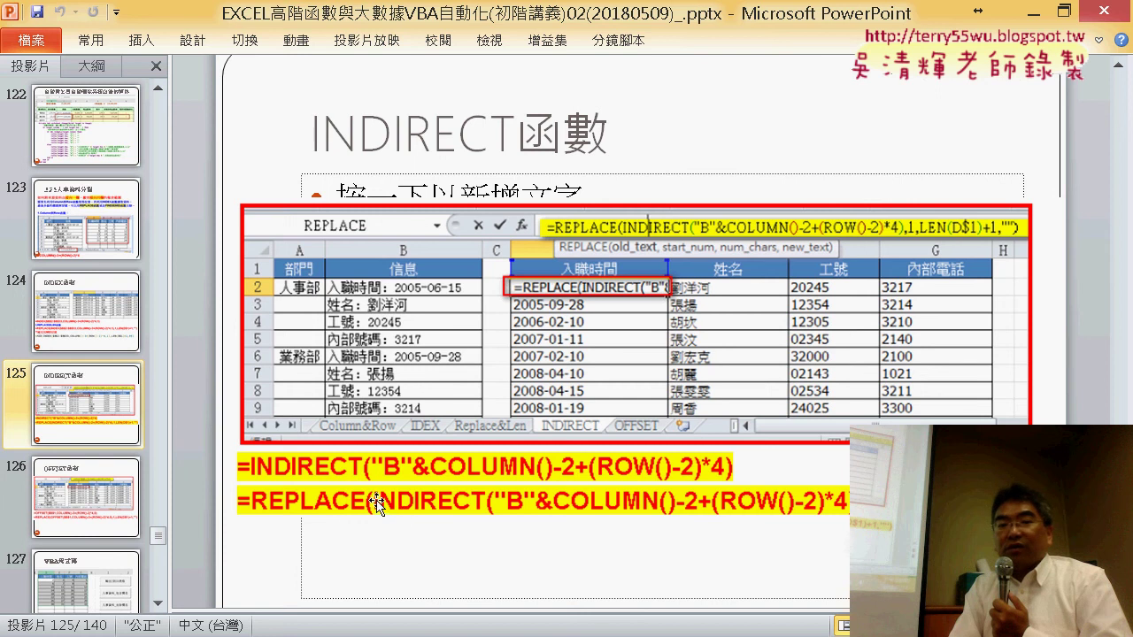
pyautogui.hotkey('alt', 'Tab')
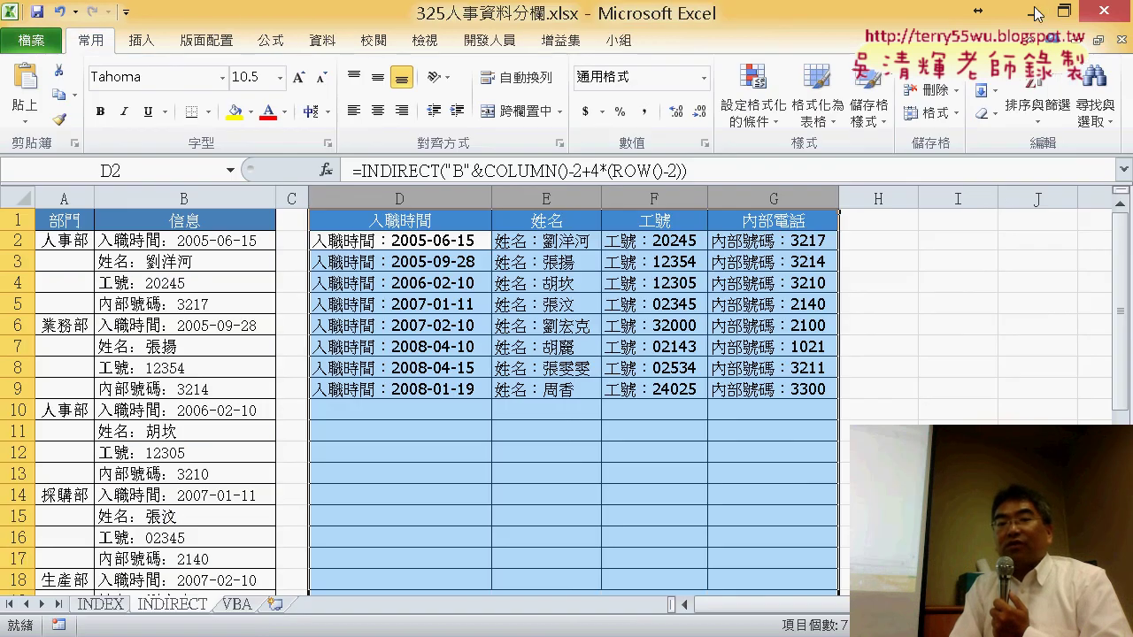
# Cut the INDIRECT expression out of D2's formula, leaving only the equals sign.
pyautogui.click(385, 240)
pyautogui.click(364, 168)
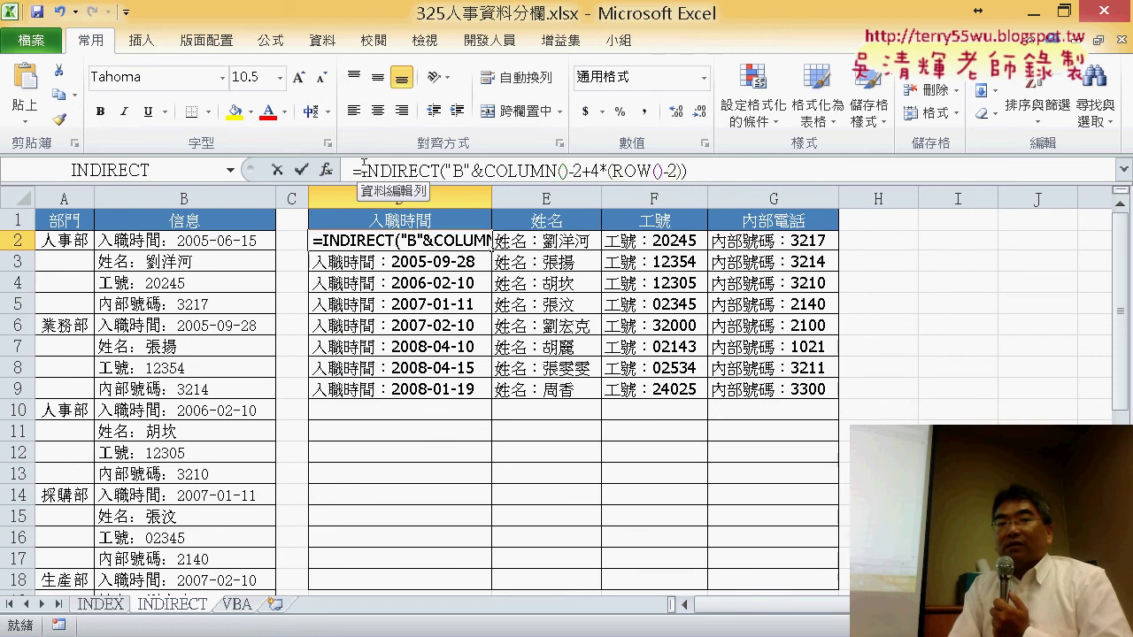
pyautogui.moveTo(363, 168); pyautogui.dragTo(754, 169)
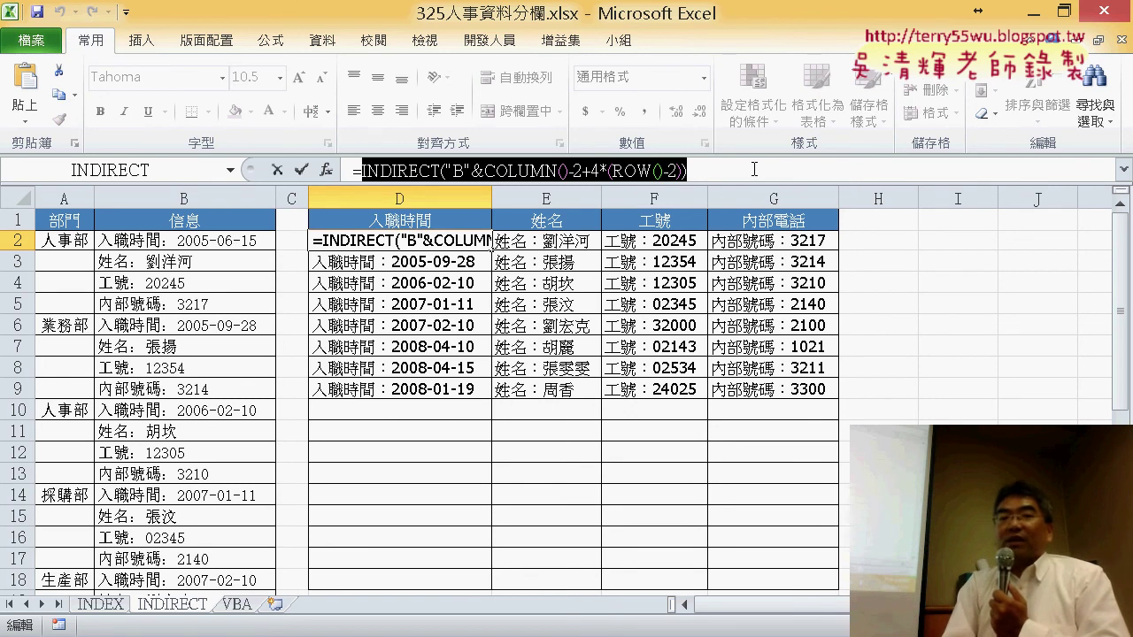
pyautogui.rightClick(630, 177)
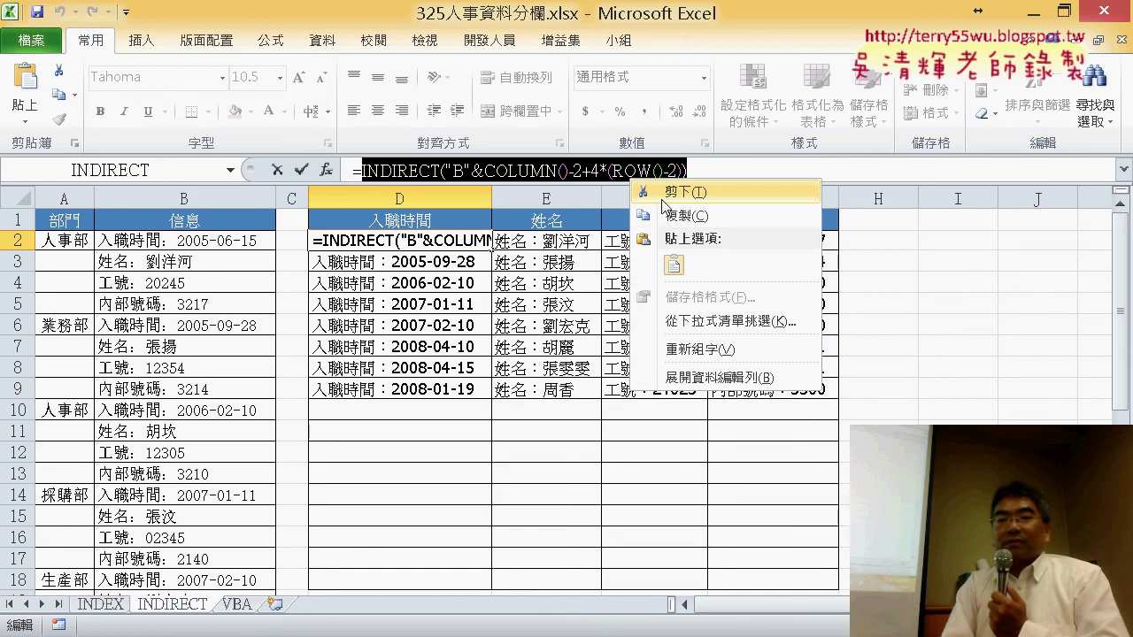
pyautogui.click(673, 192)
# Insert the REPLACE function from the Text category into D2.
pyautogui.click(329, 171)
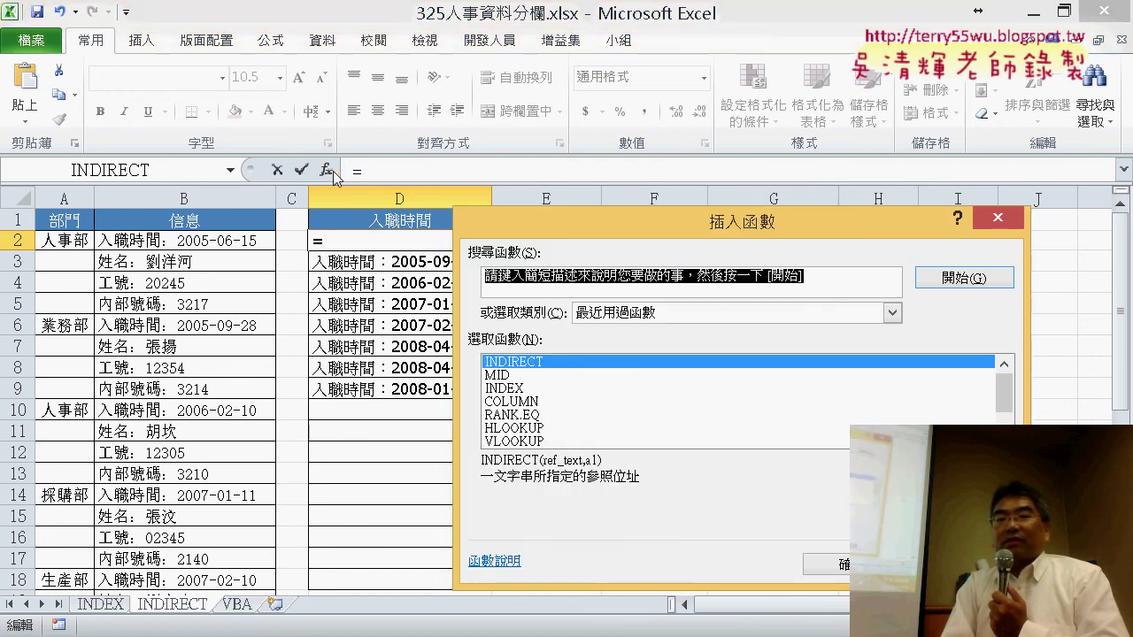
pyautogui.click(645, 314)
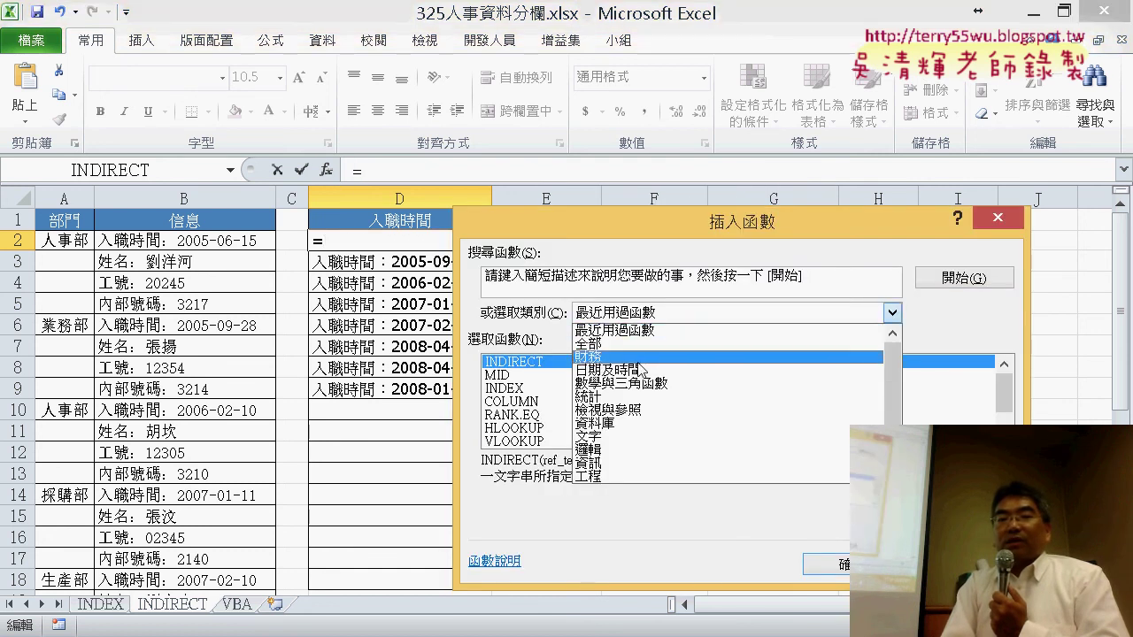
pyautogui.click(628, 432)
pyautogui.moveTo(634, 231); pyautogui.dragTo(598, 37)
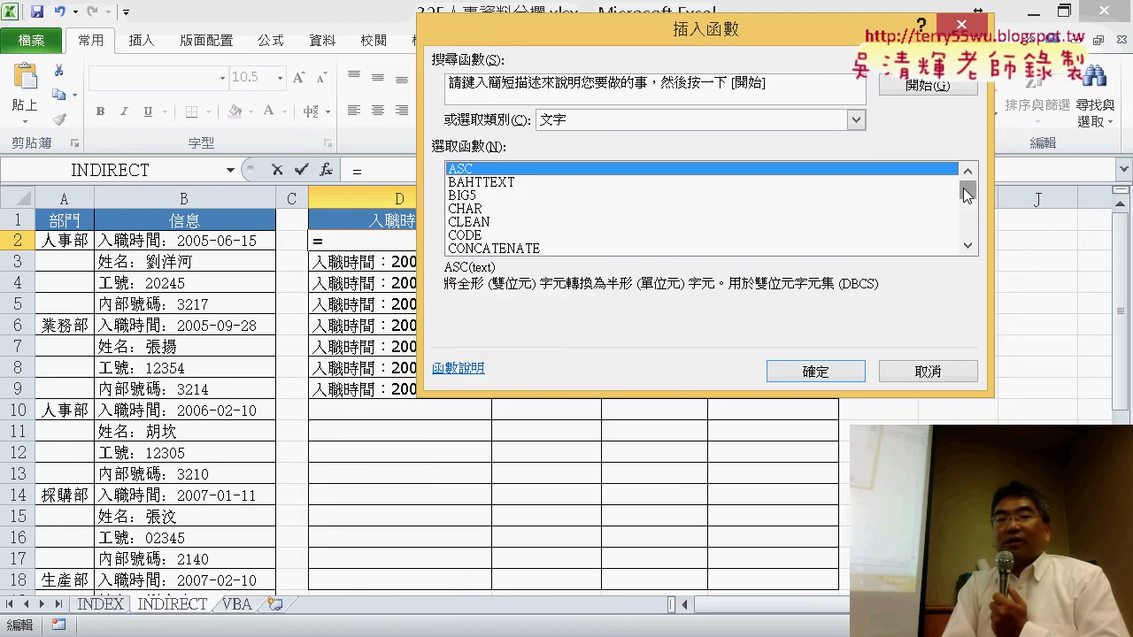
pyautogui.moveTo(967, 190); pyautogui.dragTo(967, 212)
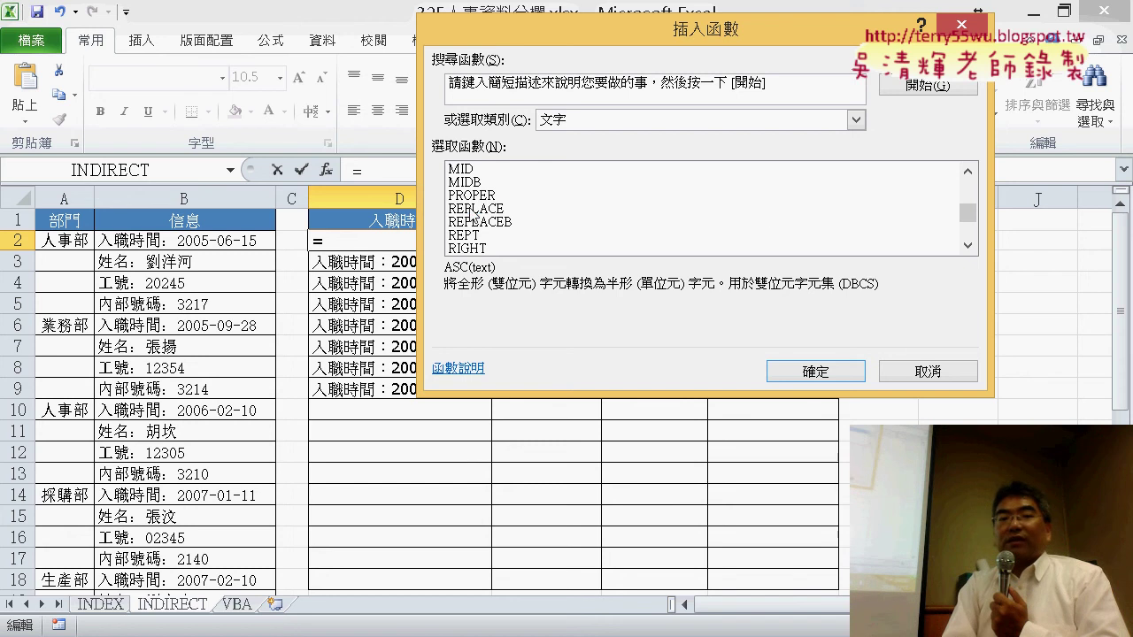
pyautogui.click(474, 210)
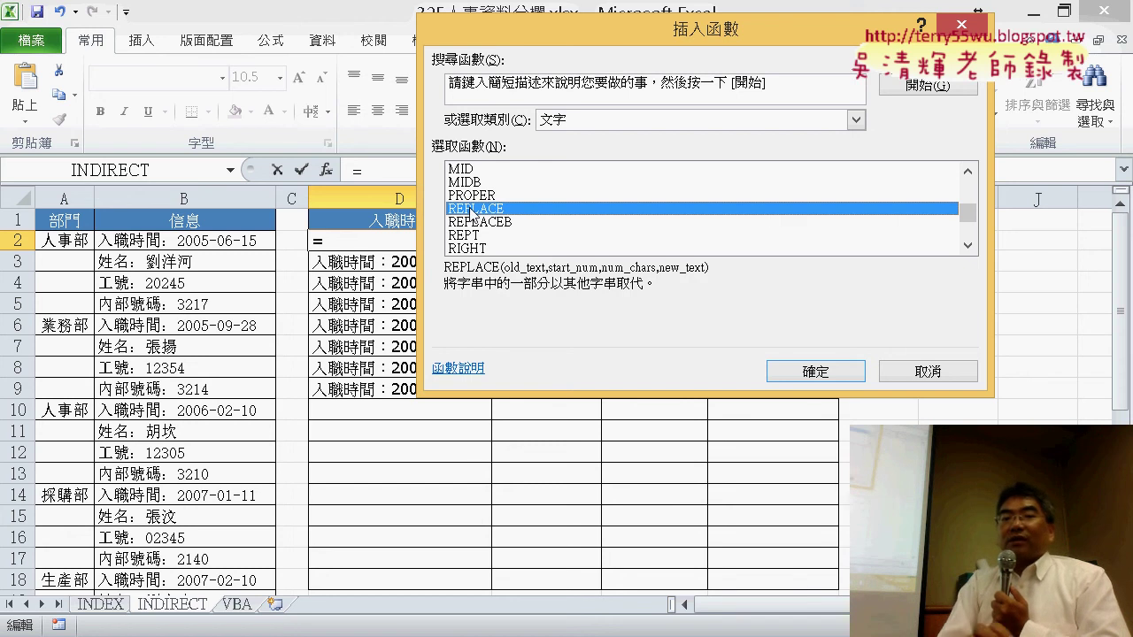
pyautogui.click(791, 380)
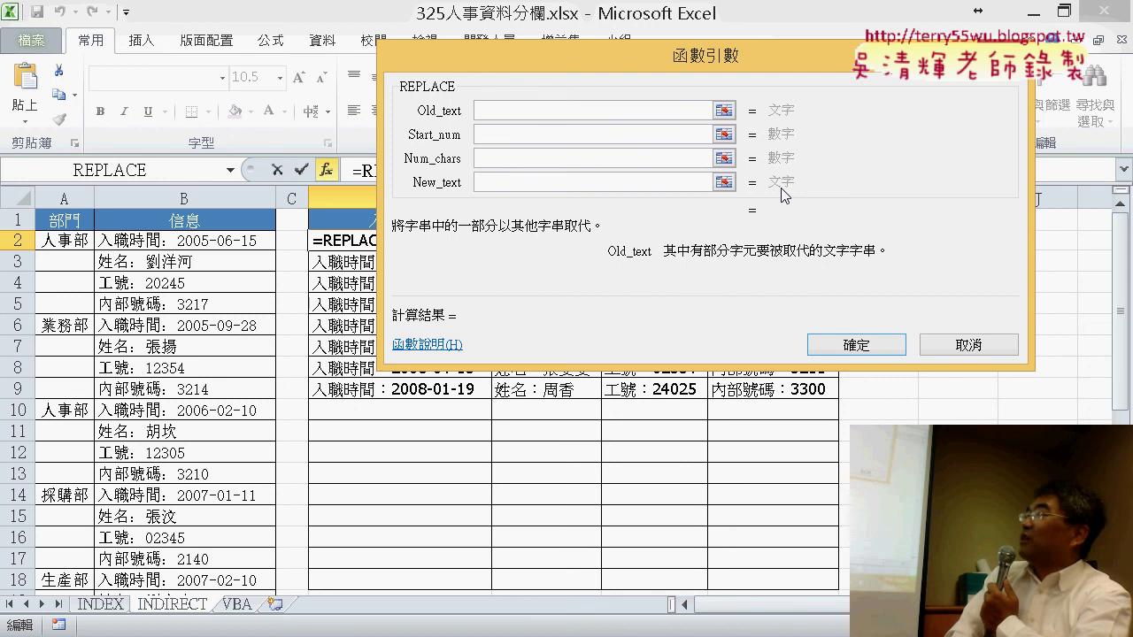
# Paste the INDIRECT column-B expression into REPLACE's Old_text argument.
pyautogui.rightClick(526, 111)
pyautogui.click(549, 169)
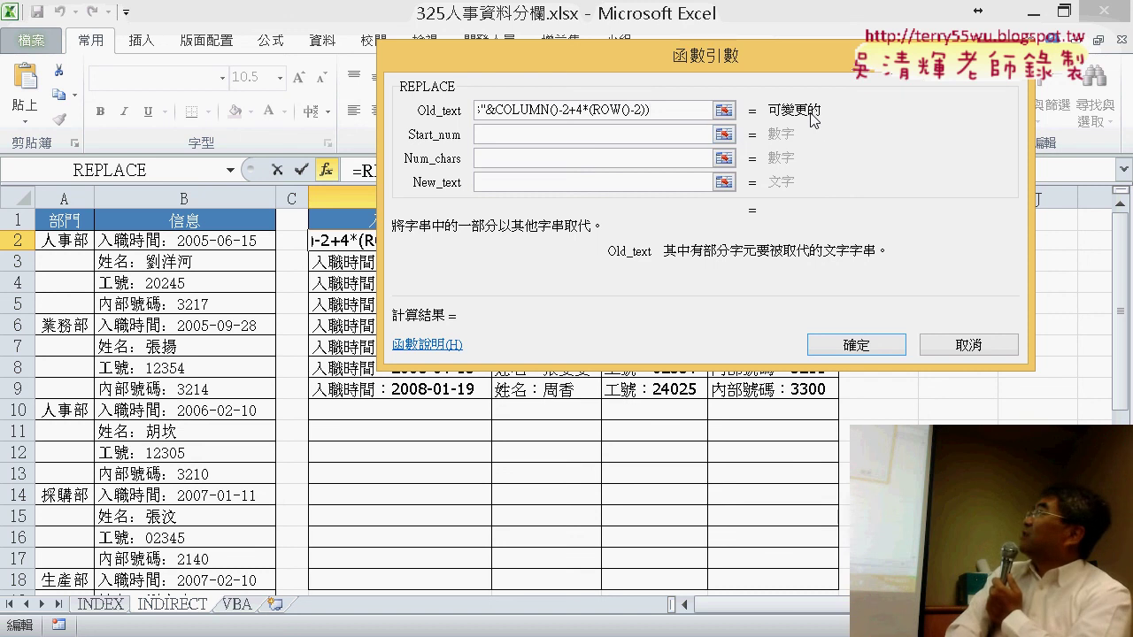
pyautogui.click(555, 137)
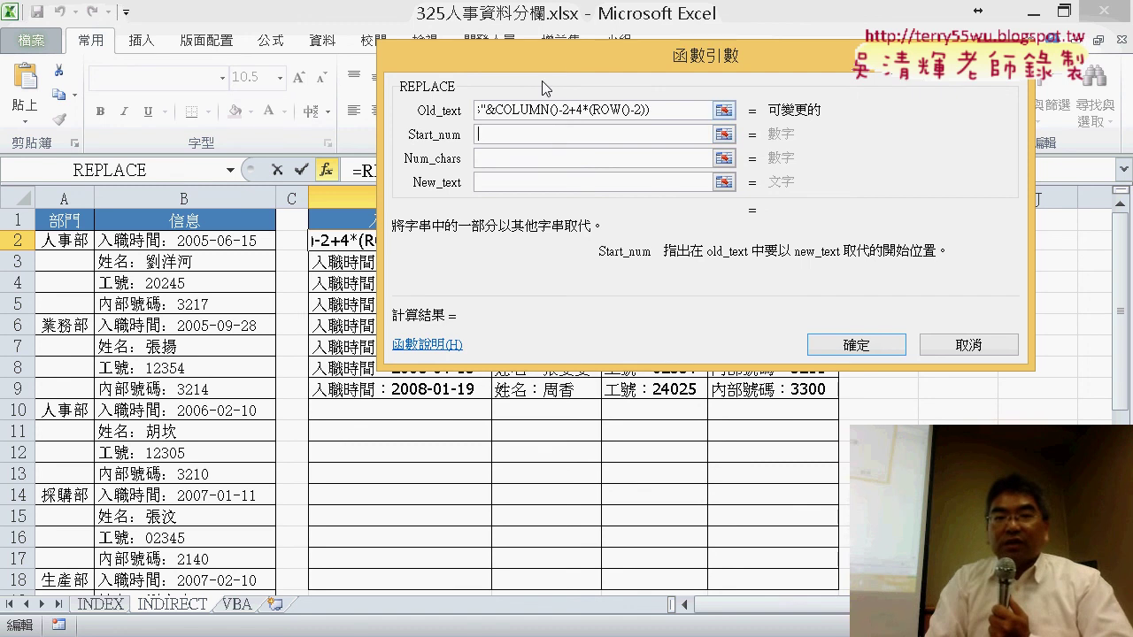
# Set REPLACE's Start_num to 1, Num_chars to len(D$1)+1 and New_text to "".
pyautogui.moveTo(543, 87); pyautogui.dragTo(657, 135)
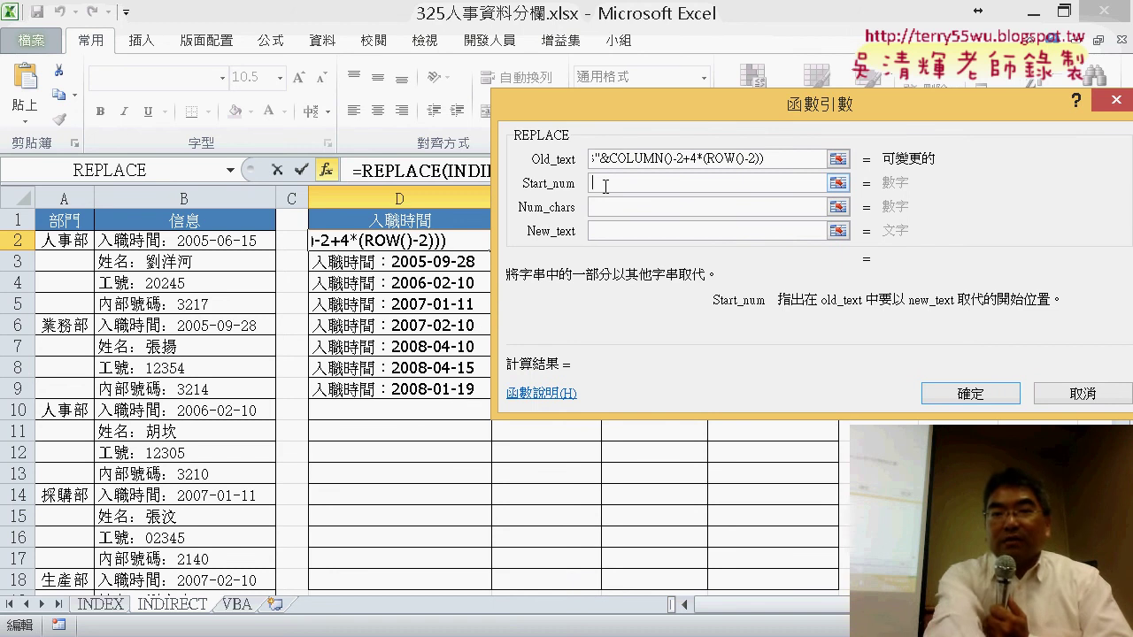
pyautogui.write('1')
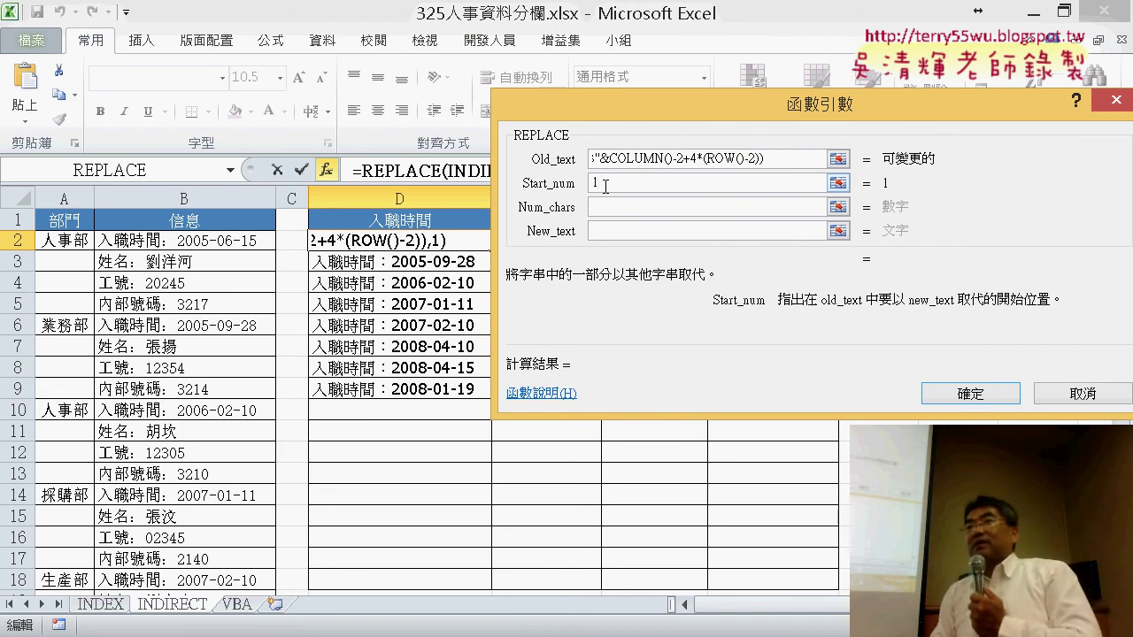
pyautogui.click(608, 209)
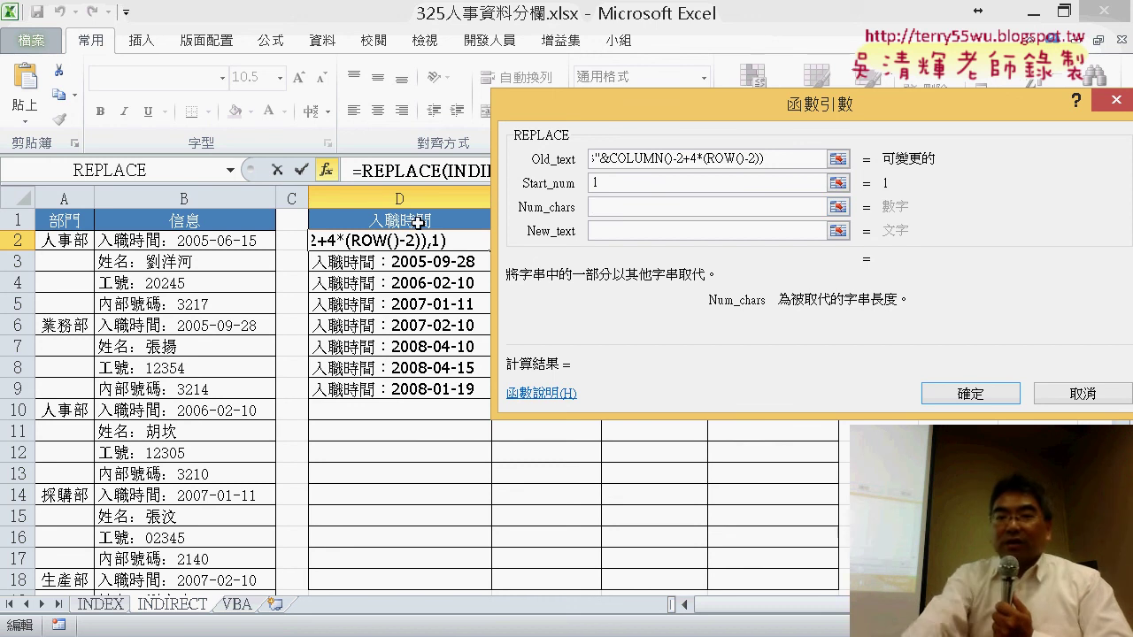
pyautogui.write('1')
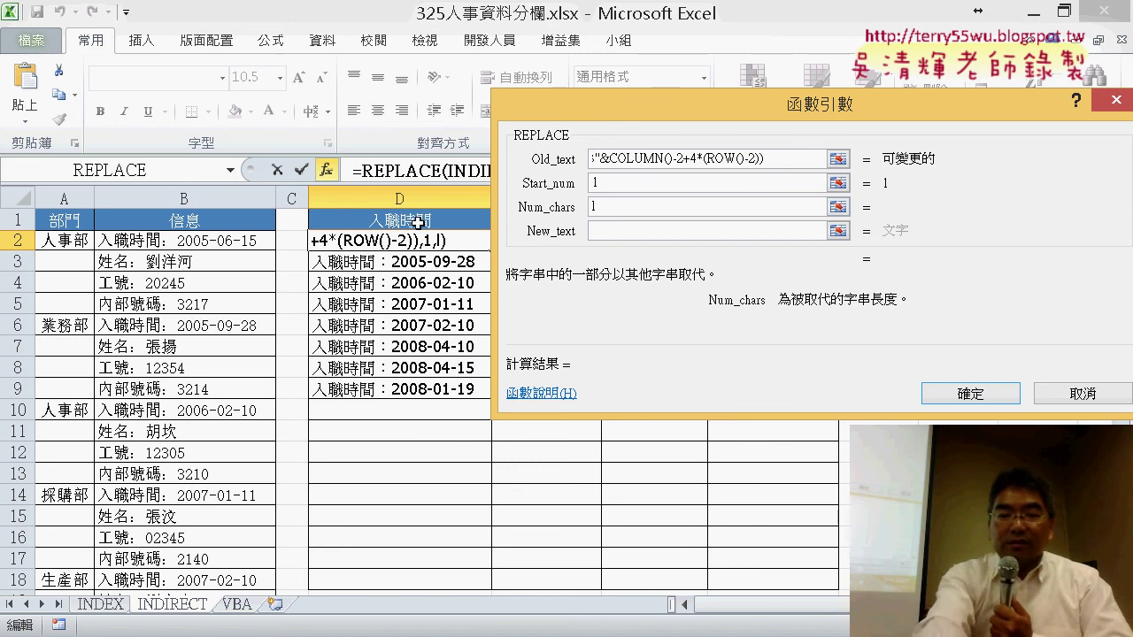
pyautogui.write('en')
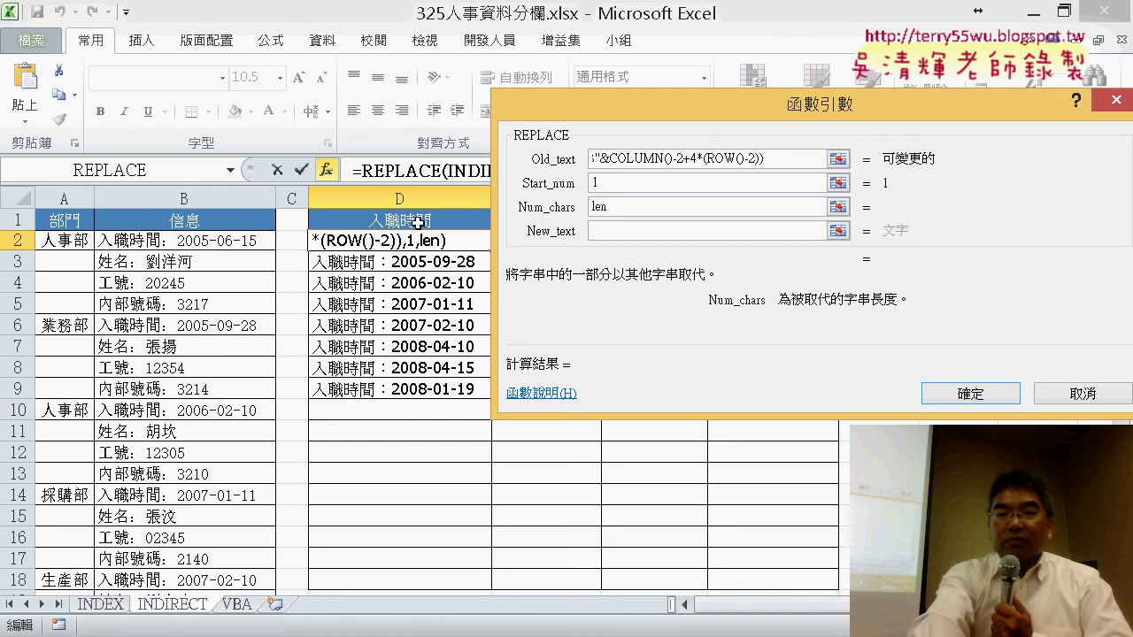
pyautogui.write('(')
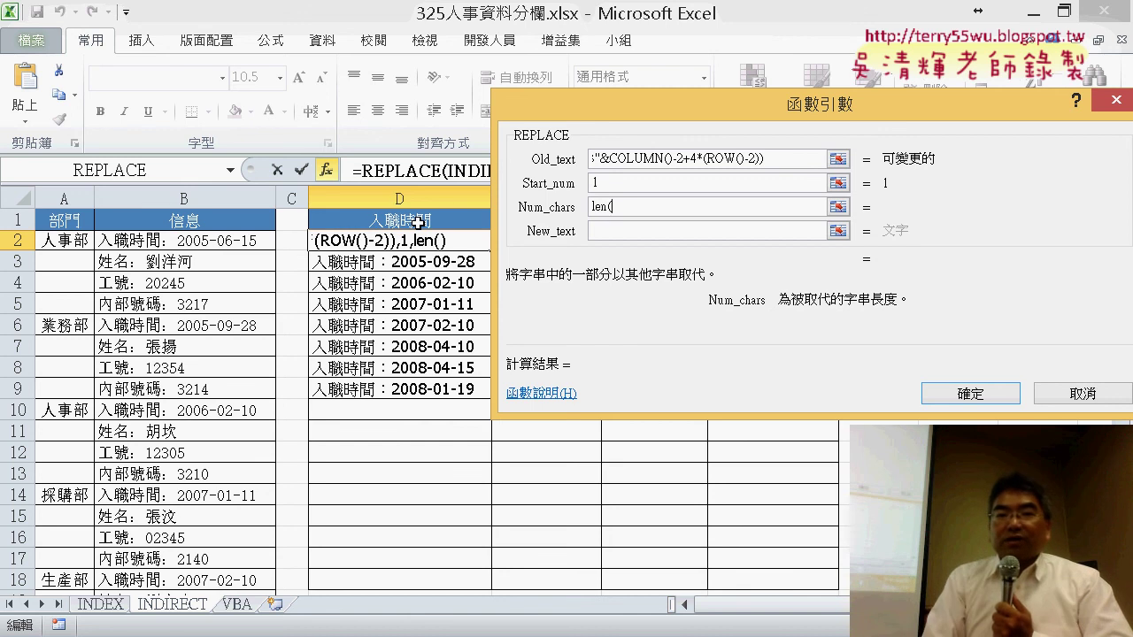
pyautogui.click(417, 224)
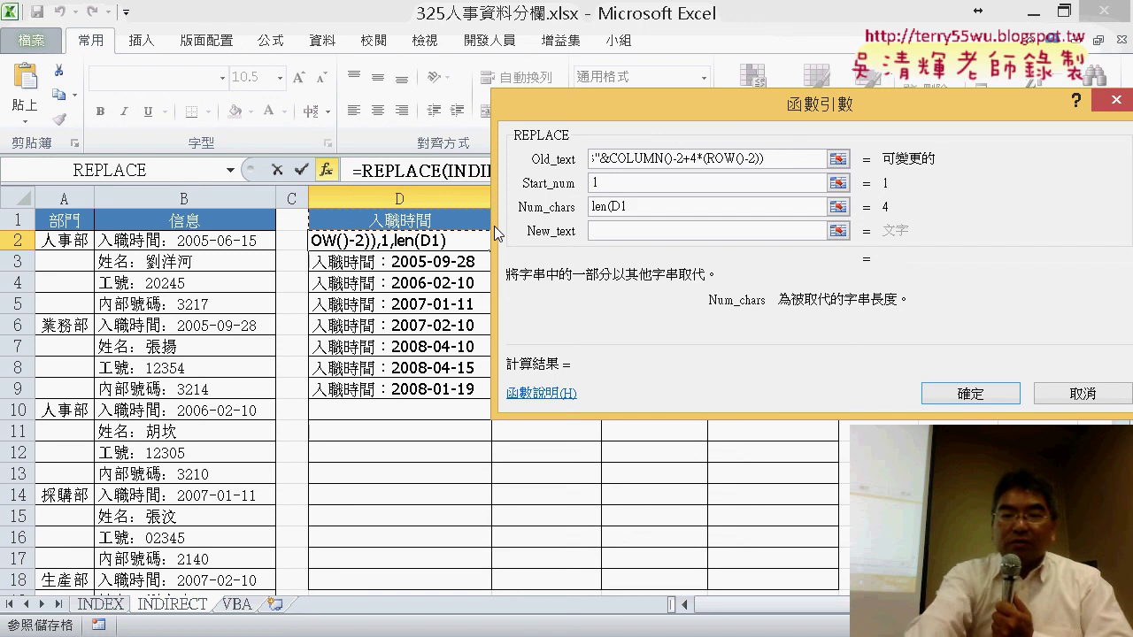
pyautogui.write(')')
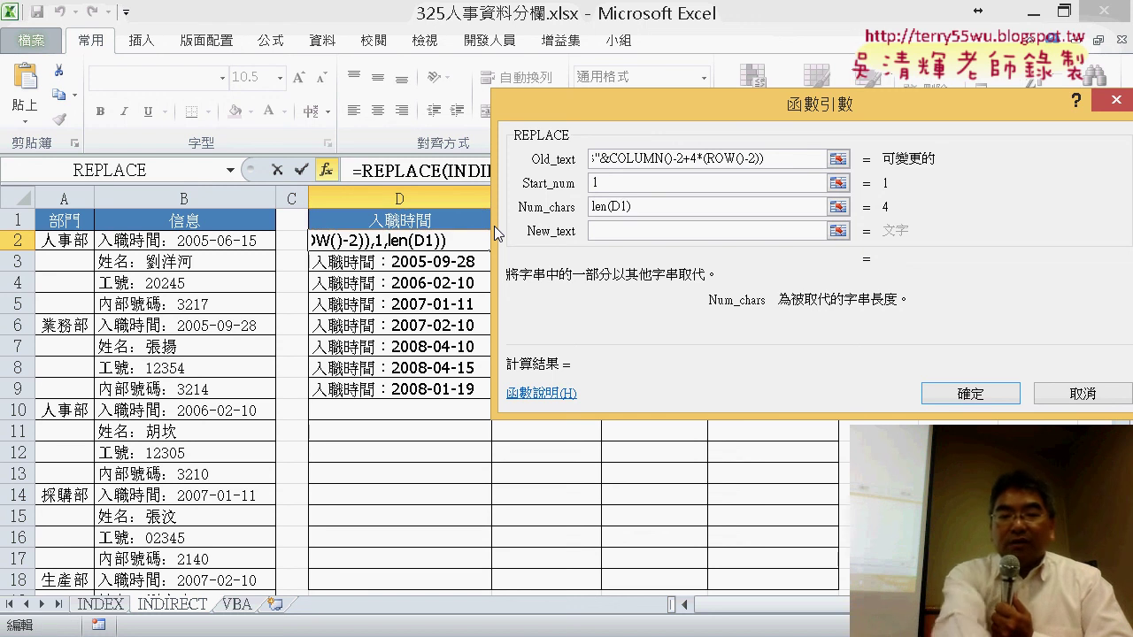
pyautogui.write('$')
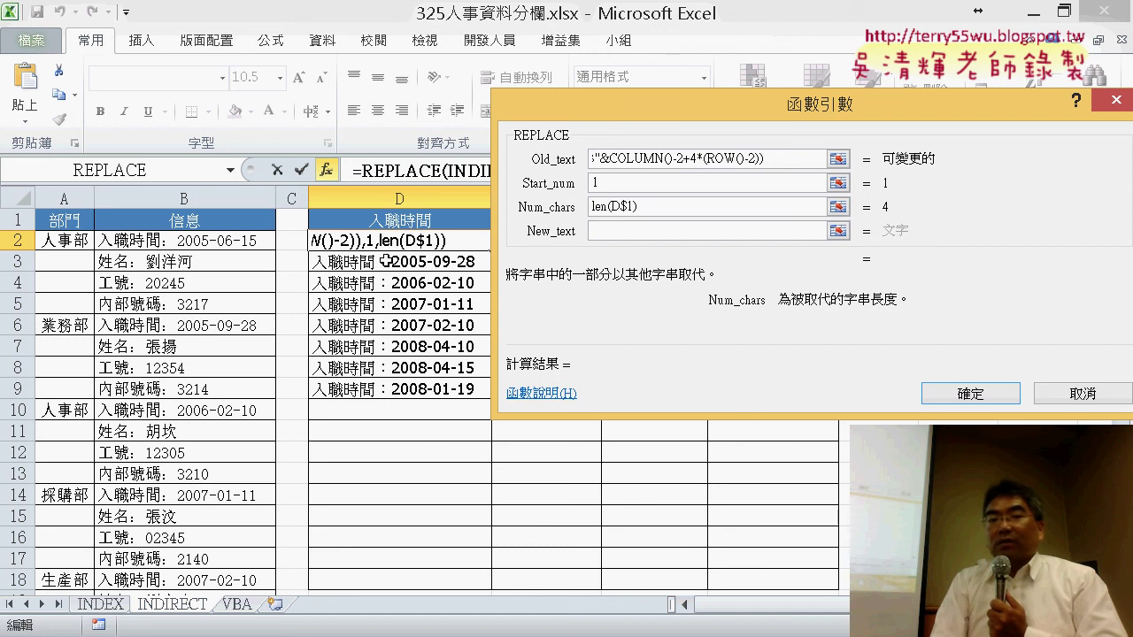
pyautogui.write('+')
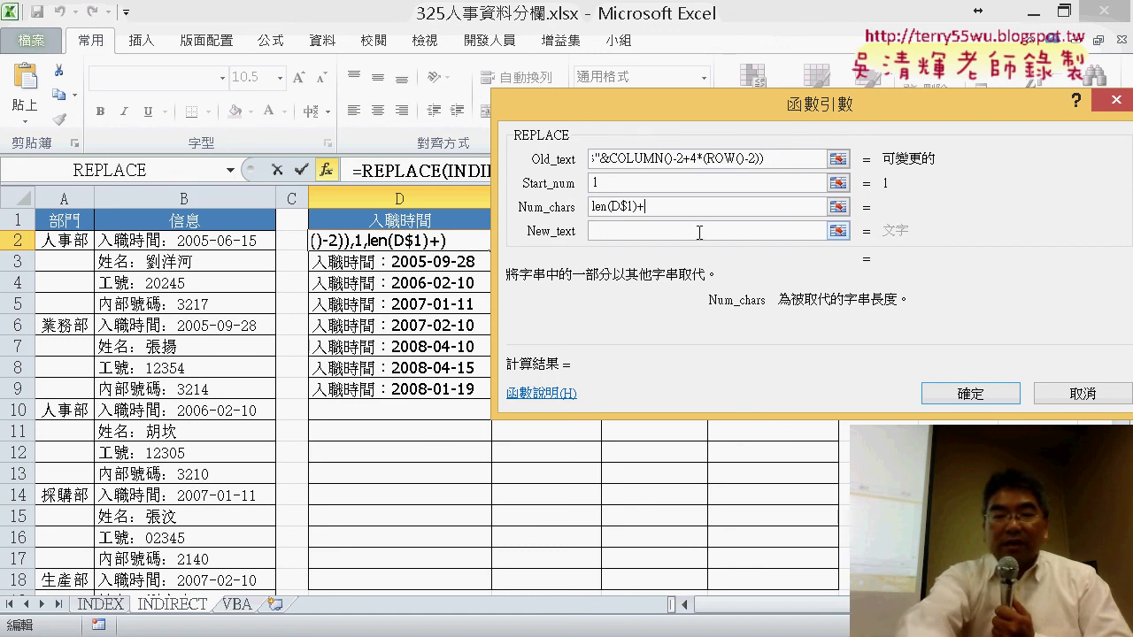
pyautogui.write('1')
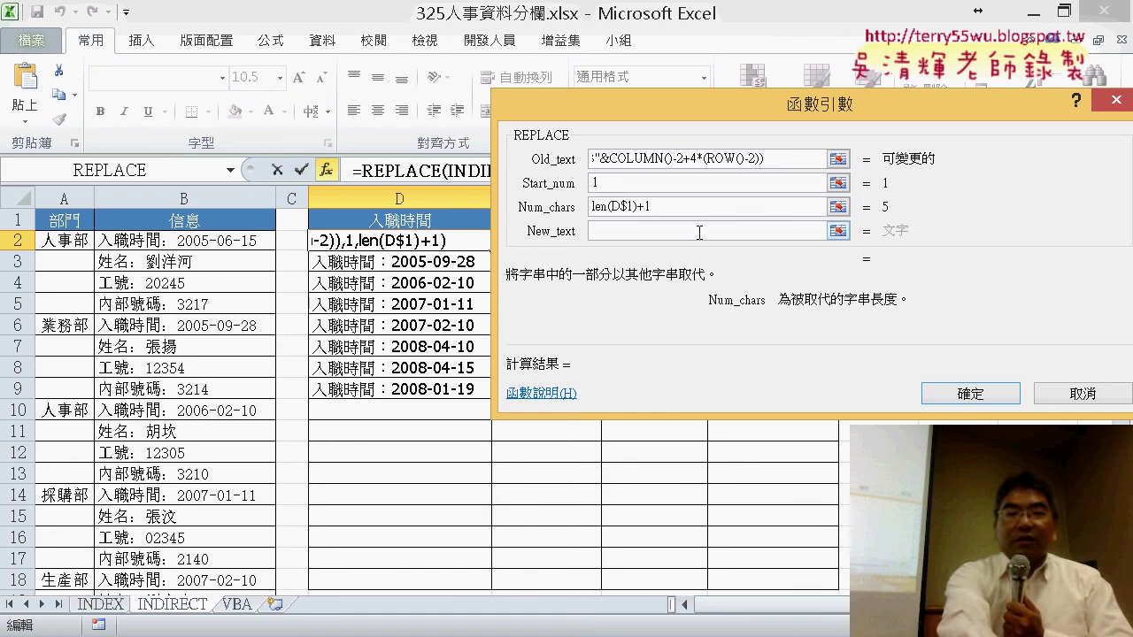
pyautogui.click(698, 234)
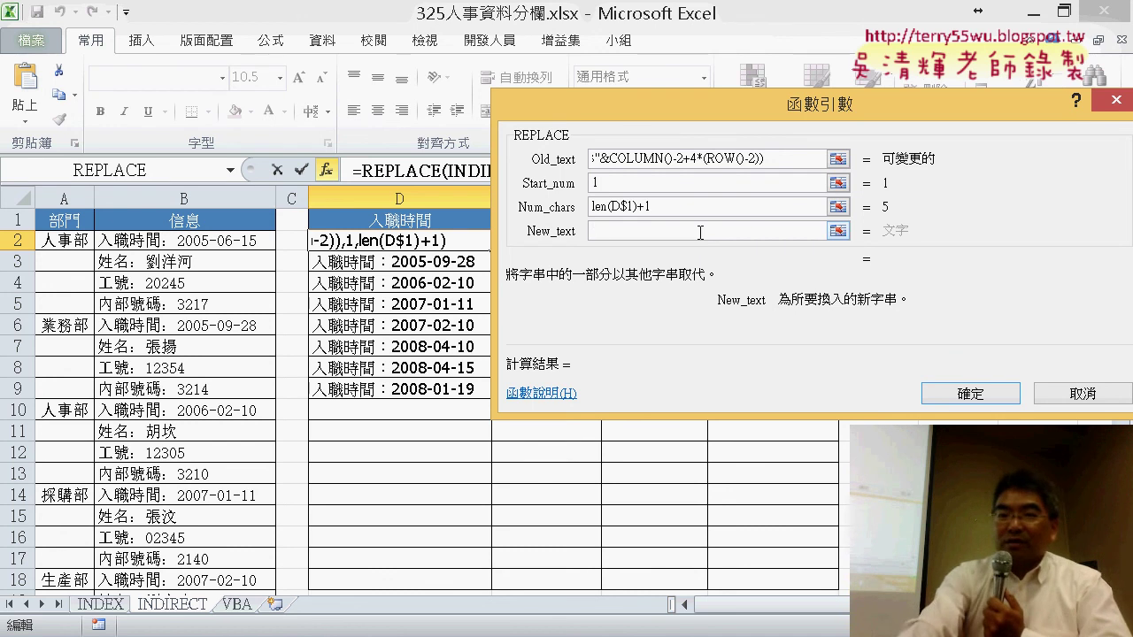
pyautogui.write('""')
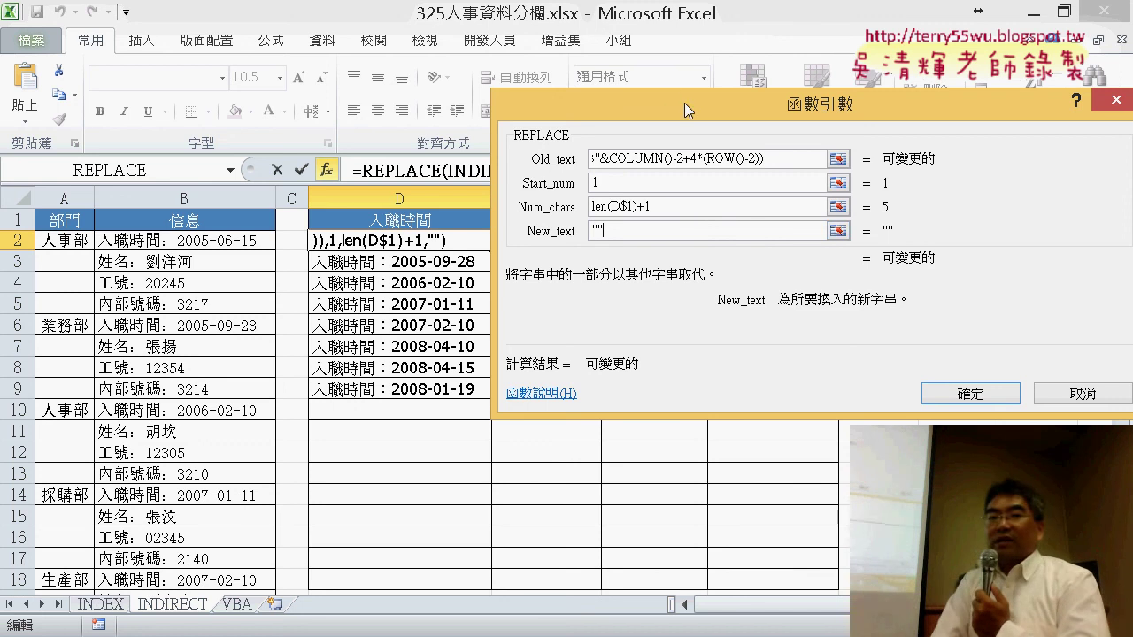
pyautogui.moveTo(684, 103); pyautogui.dragTo(686, 284)
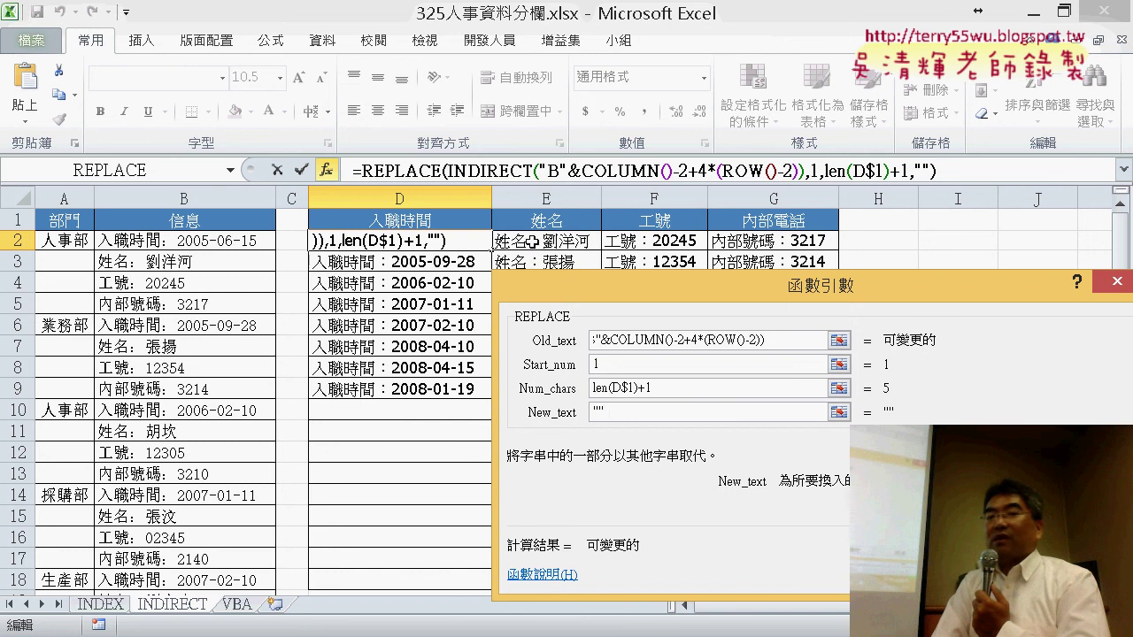
# Fill the REPLACE formula through D2:G9 and auto-fit columns D to G to the label-free values.
pyautogui.moveTo(615, 278); pyautogui.dragTo(511, 124)
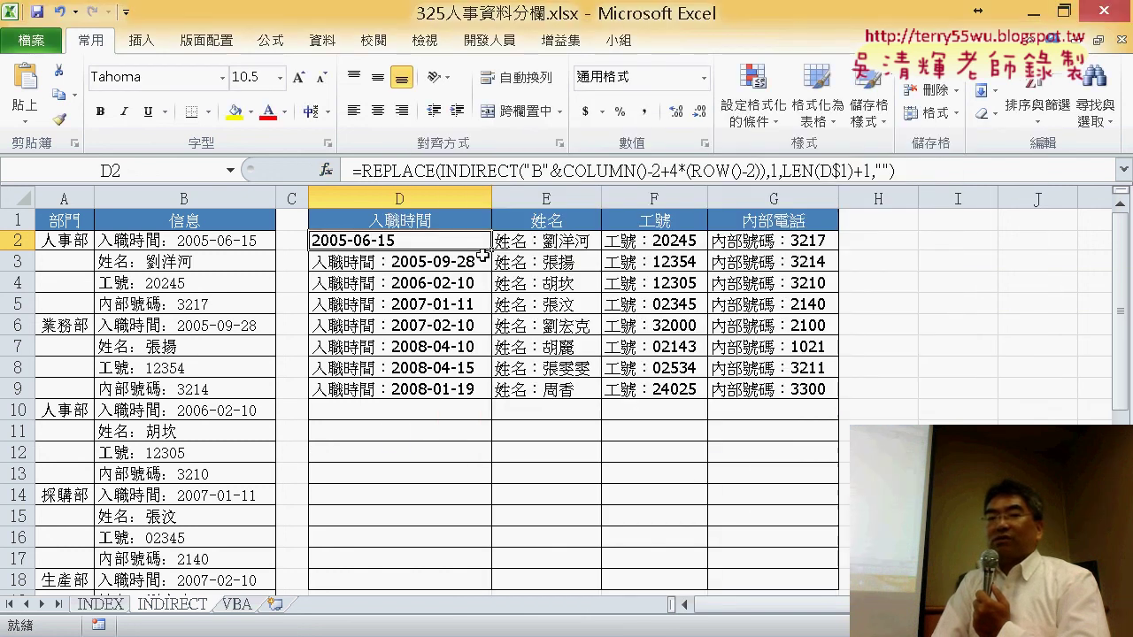
pyautogui.moveTo(490, 252)
pyautogui.mouseDown()
pyautogui.moveTo(837, 251)
pyautogui.moveTo(837, 396)
pyautogui.mouseUp()
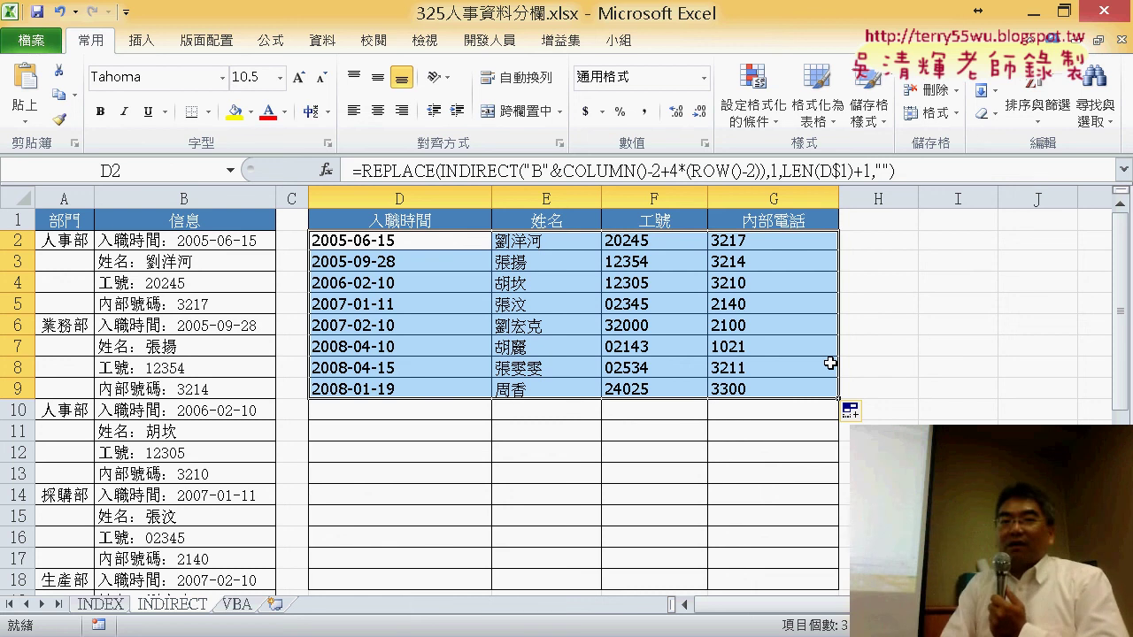
pyautogui.moveTo(432, 197); pyautogui.dragTo(770, 196)
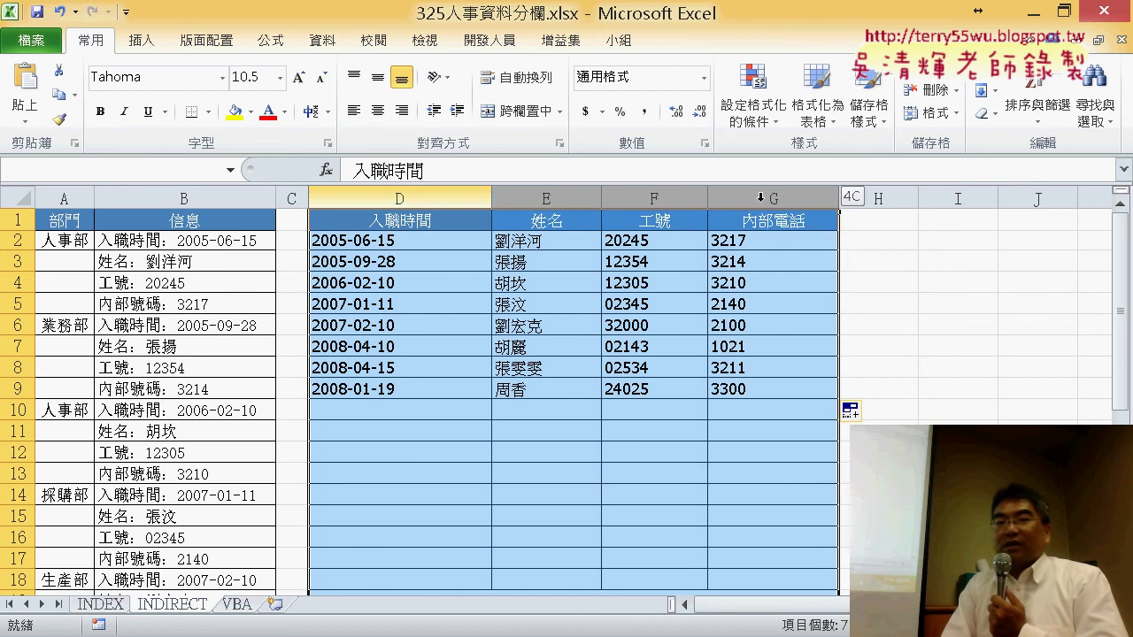
pyautogui.doubleClick(491, 196)
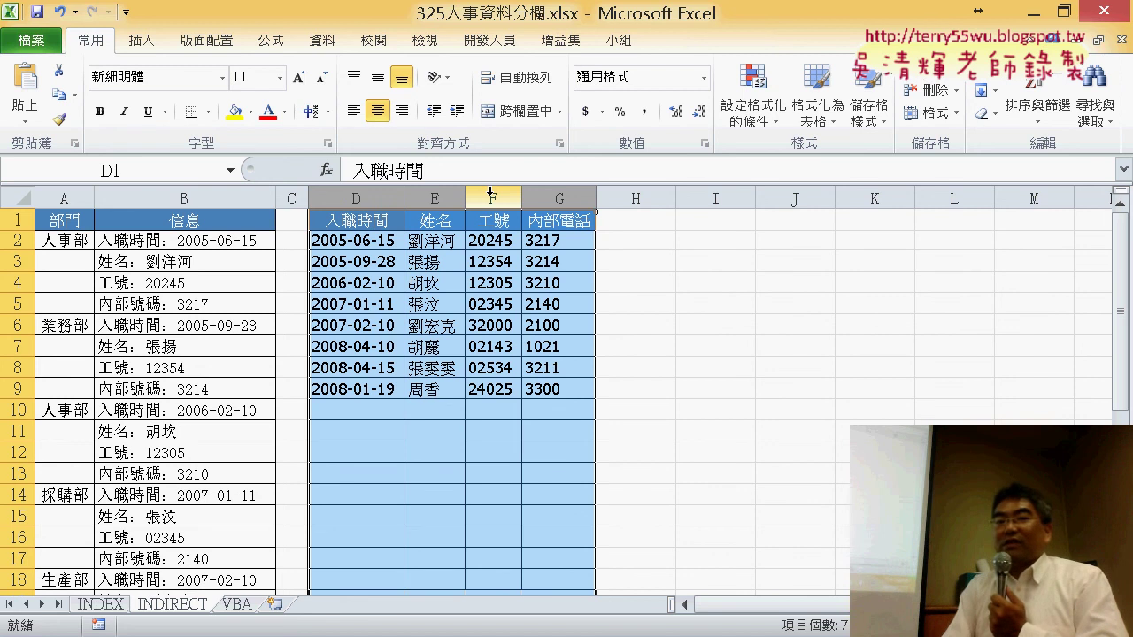
pyautogui.click(356, 241)
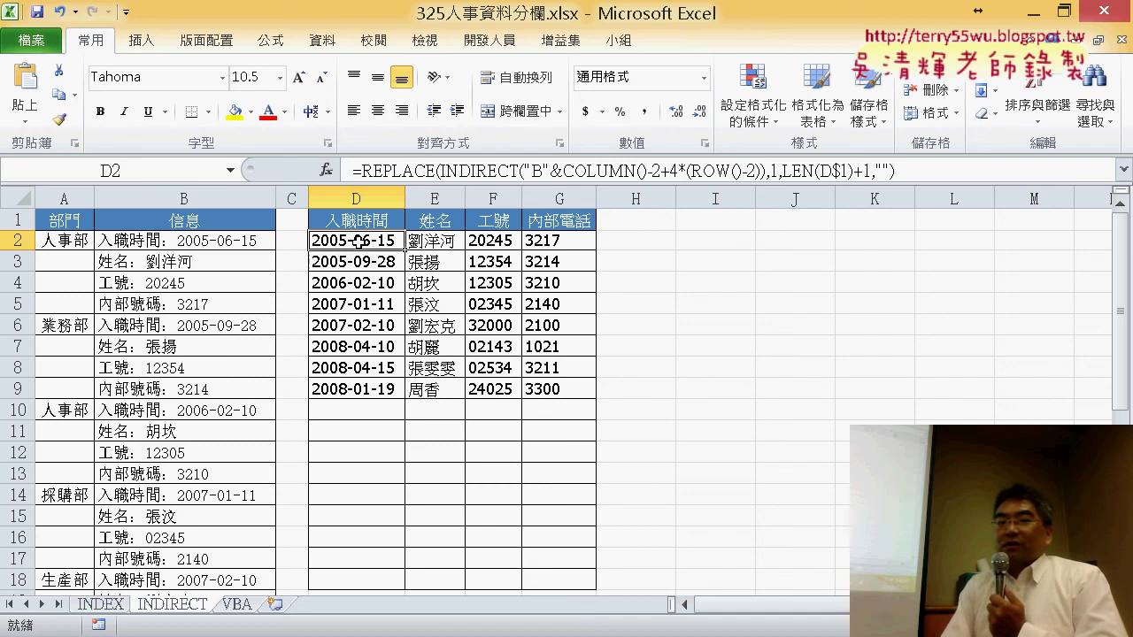
# Go to the VBA sheet with the split hire date, name, ID and extension table.
pyautogui.click(250, 608)
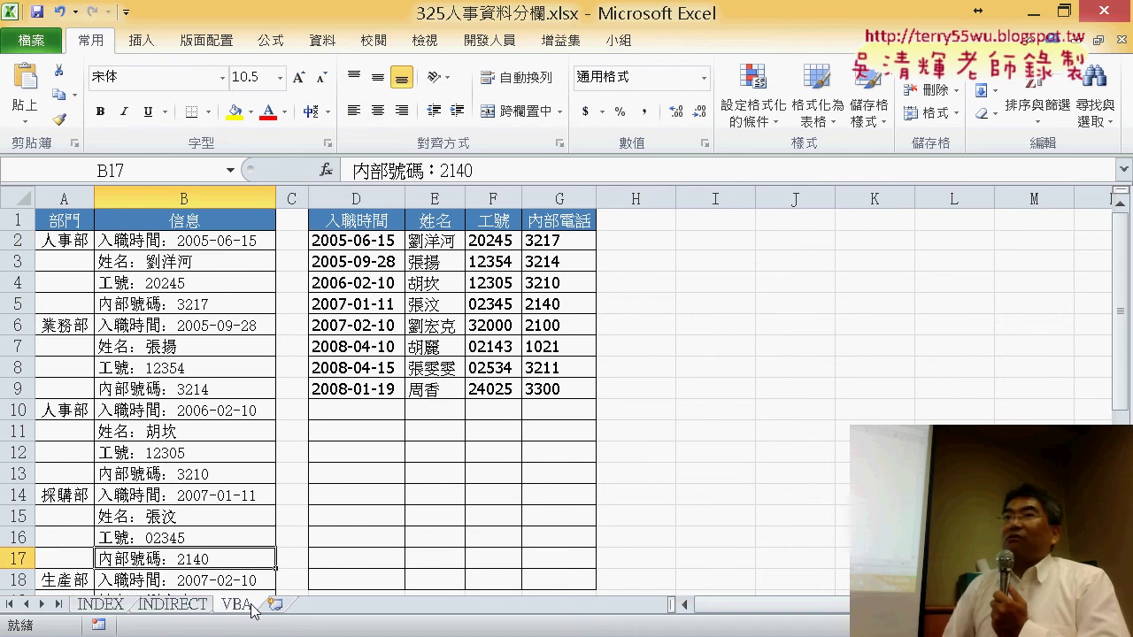